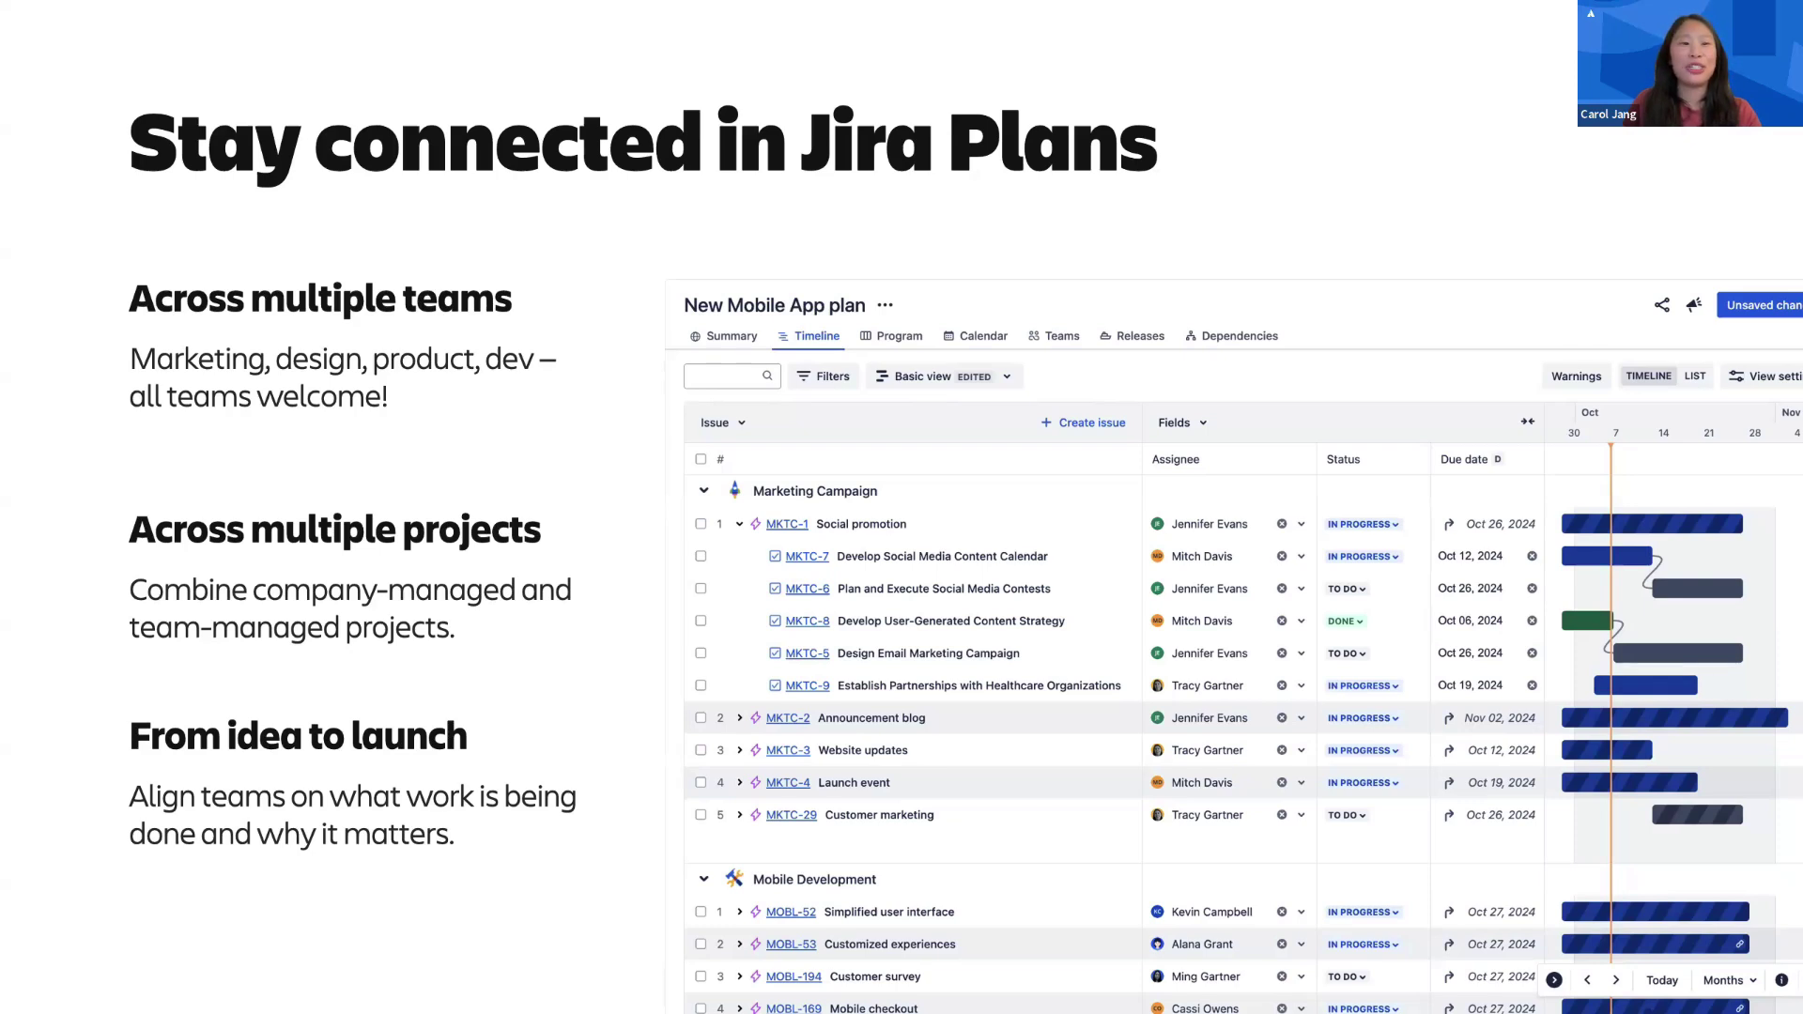
pyautogui.press('Right')
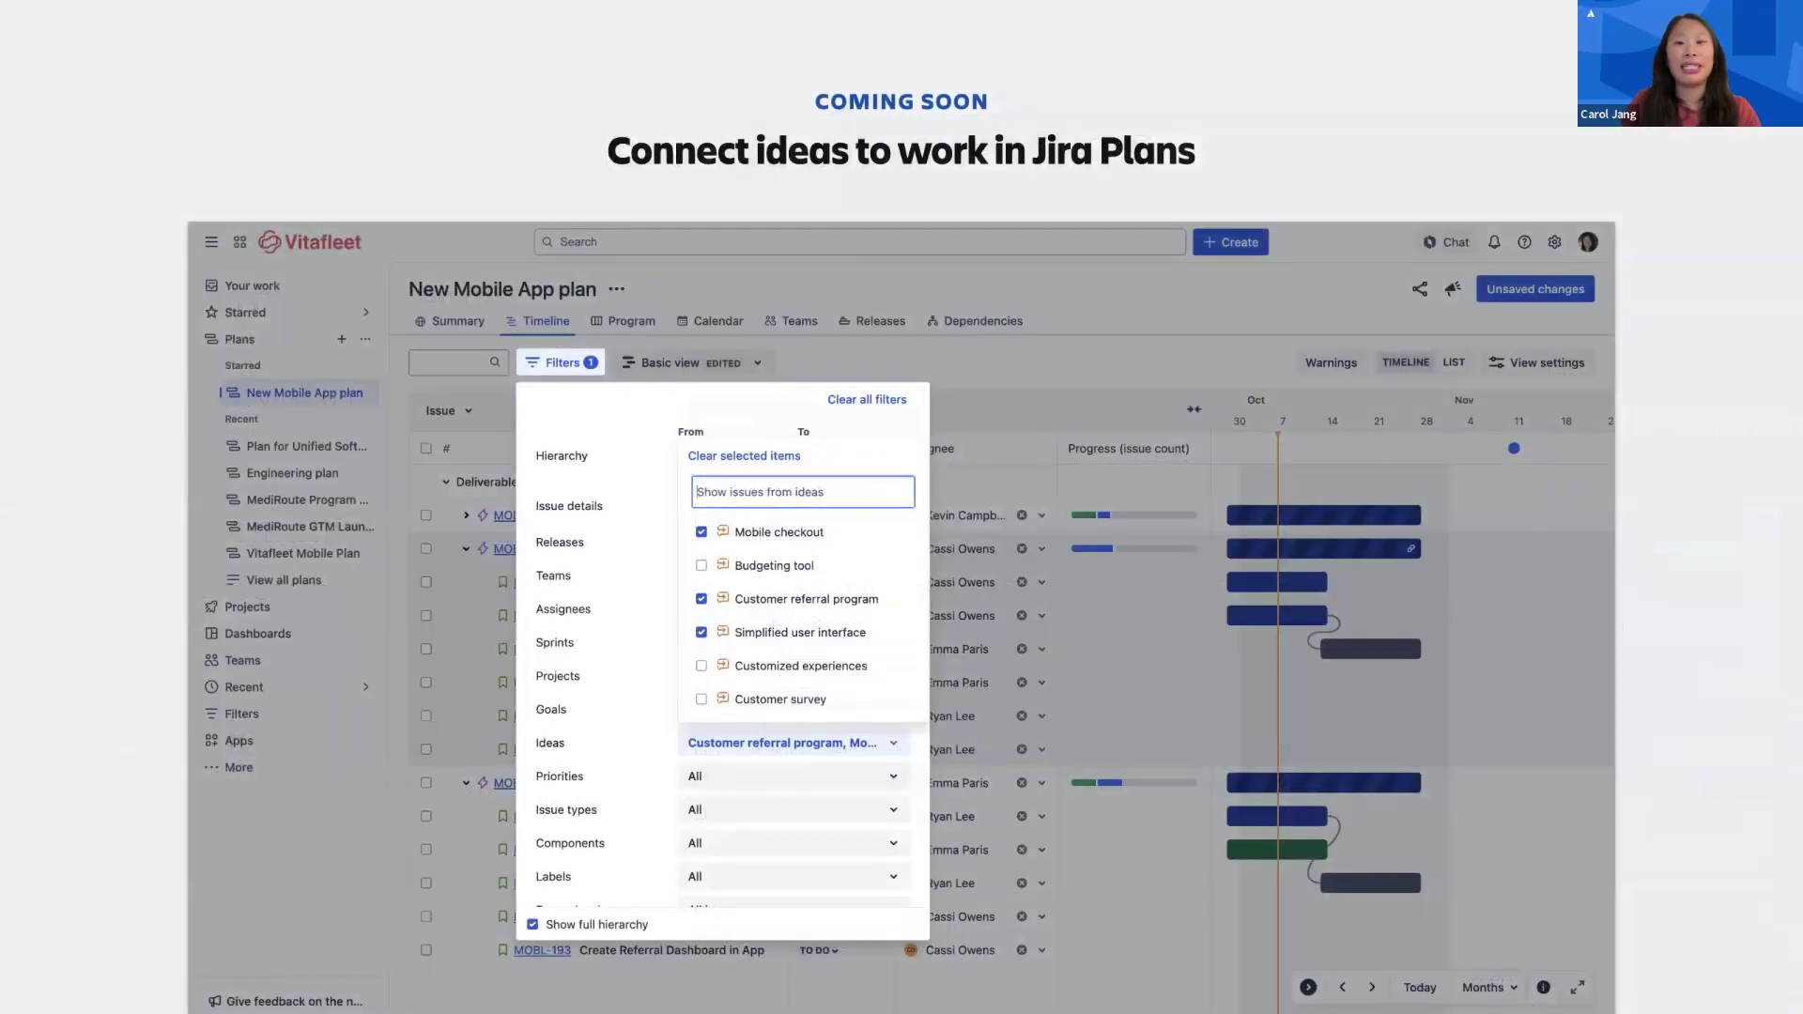
pyautogui.press('Right')
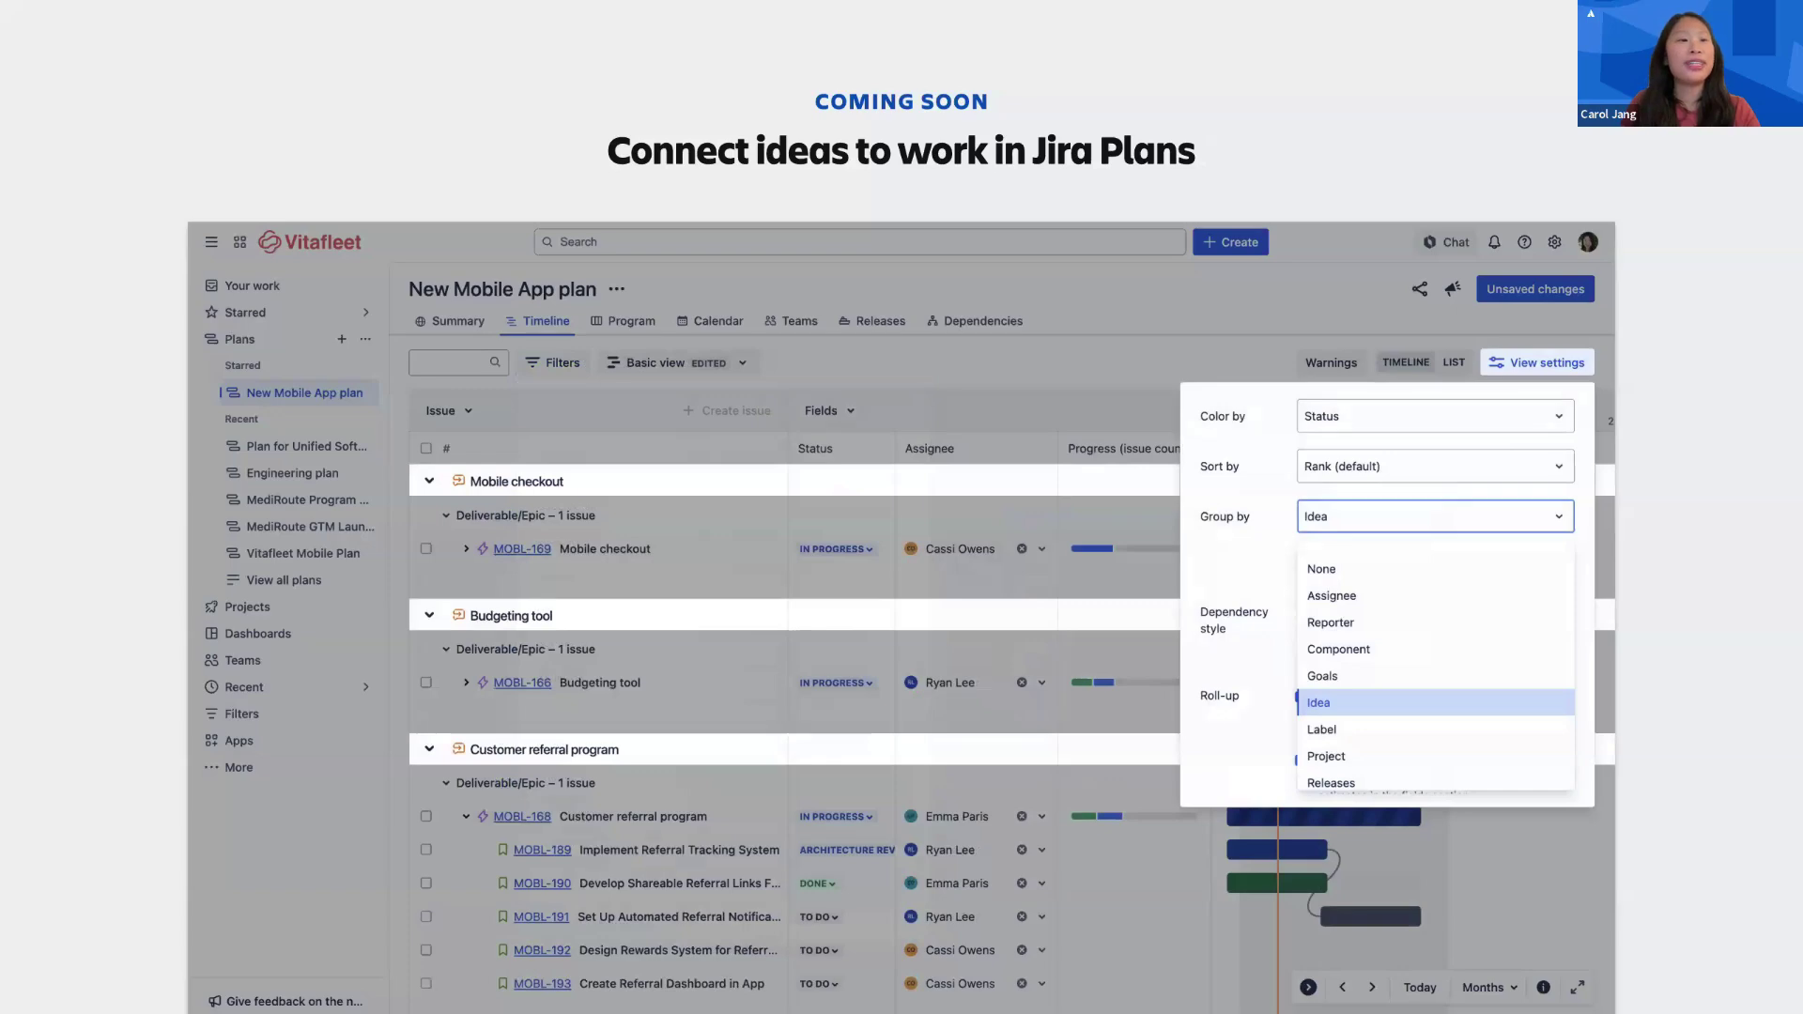
pyautogui.press('Right')
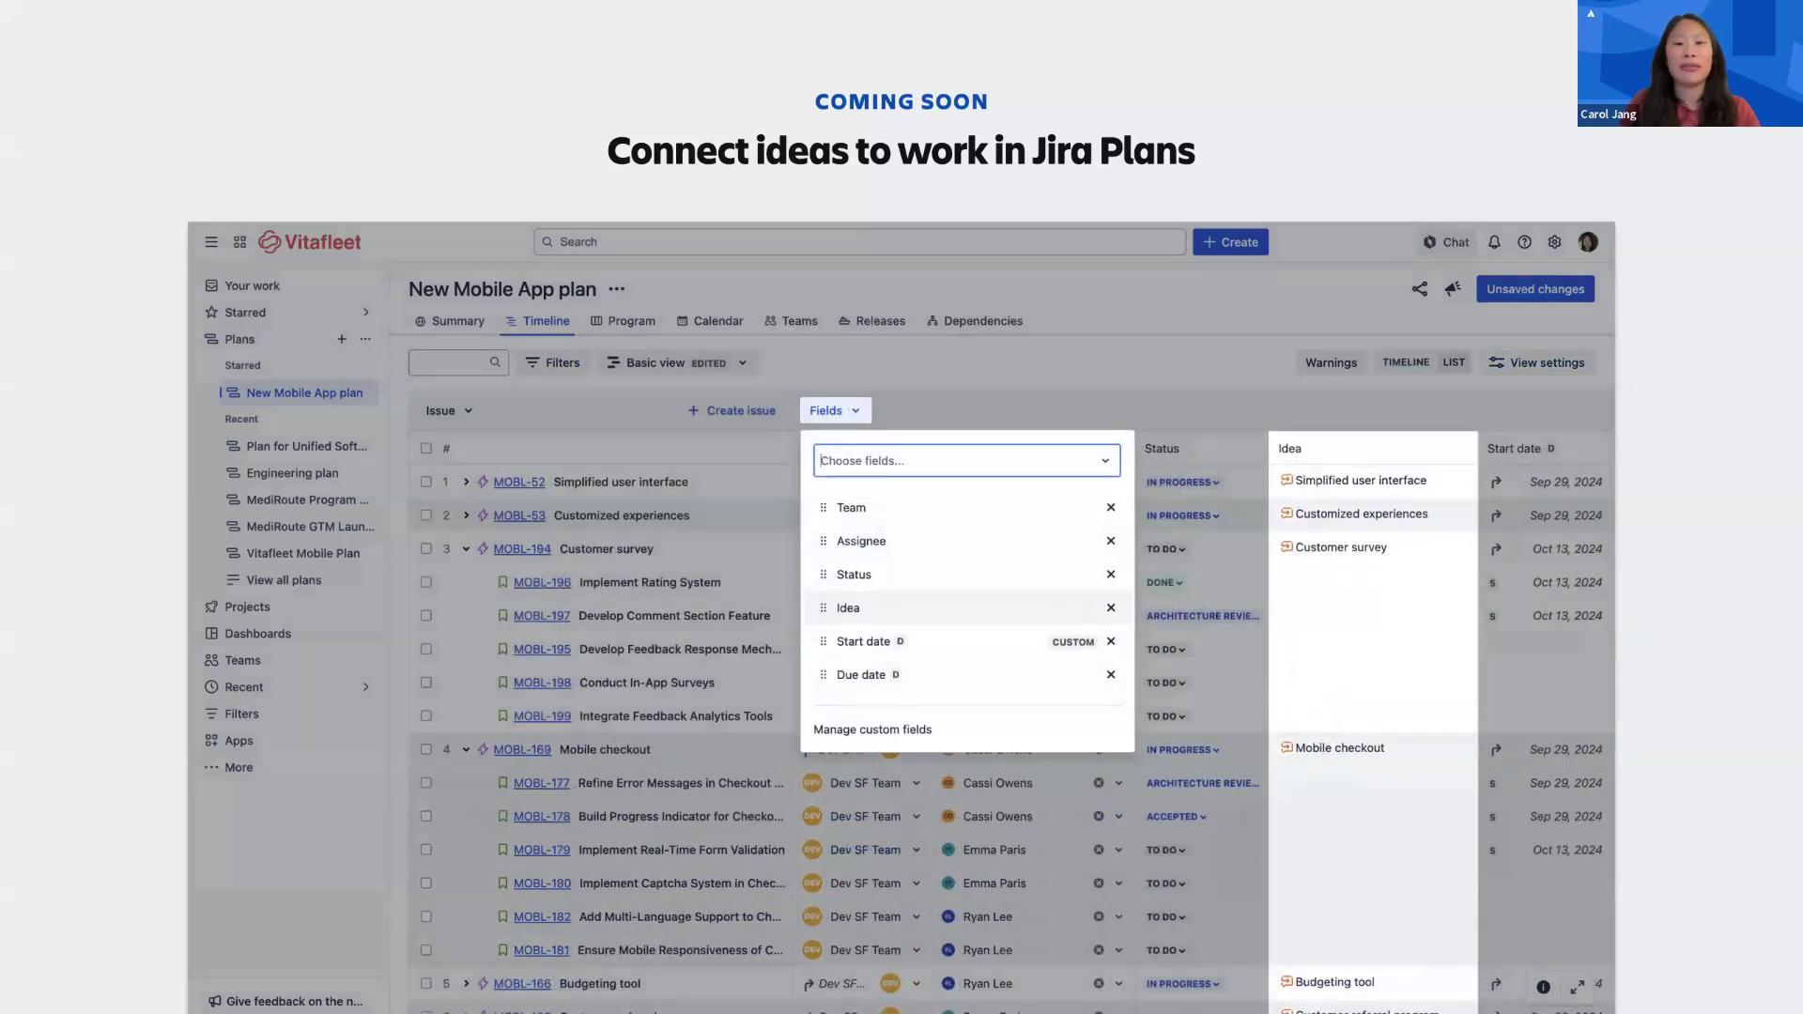
pyautogui.press('Right')
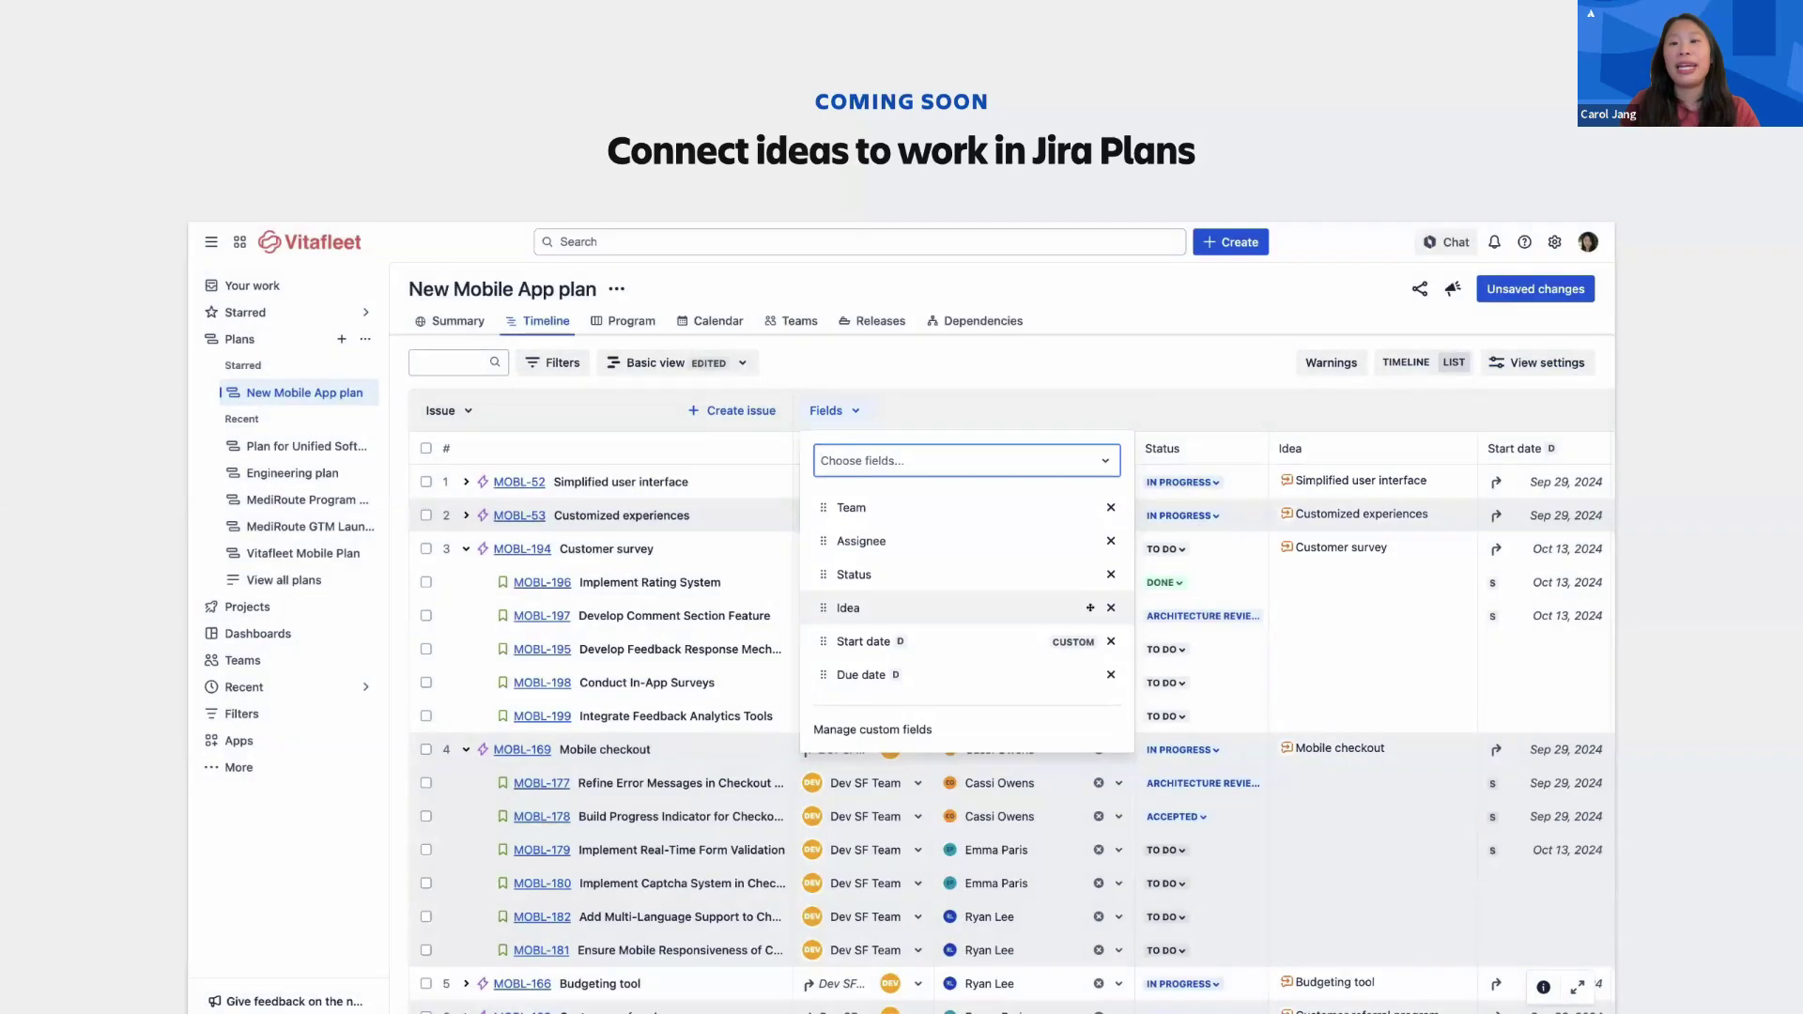
pyautogui.press('Right')
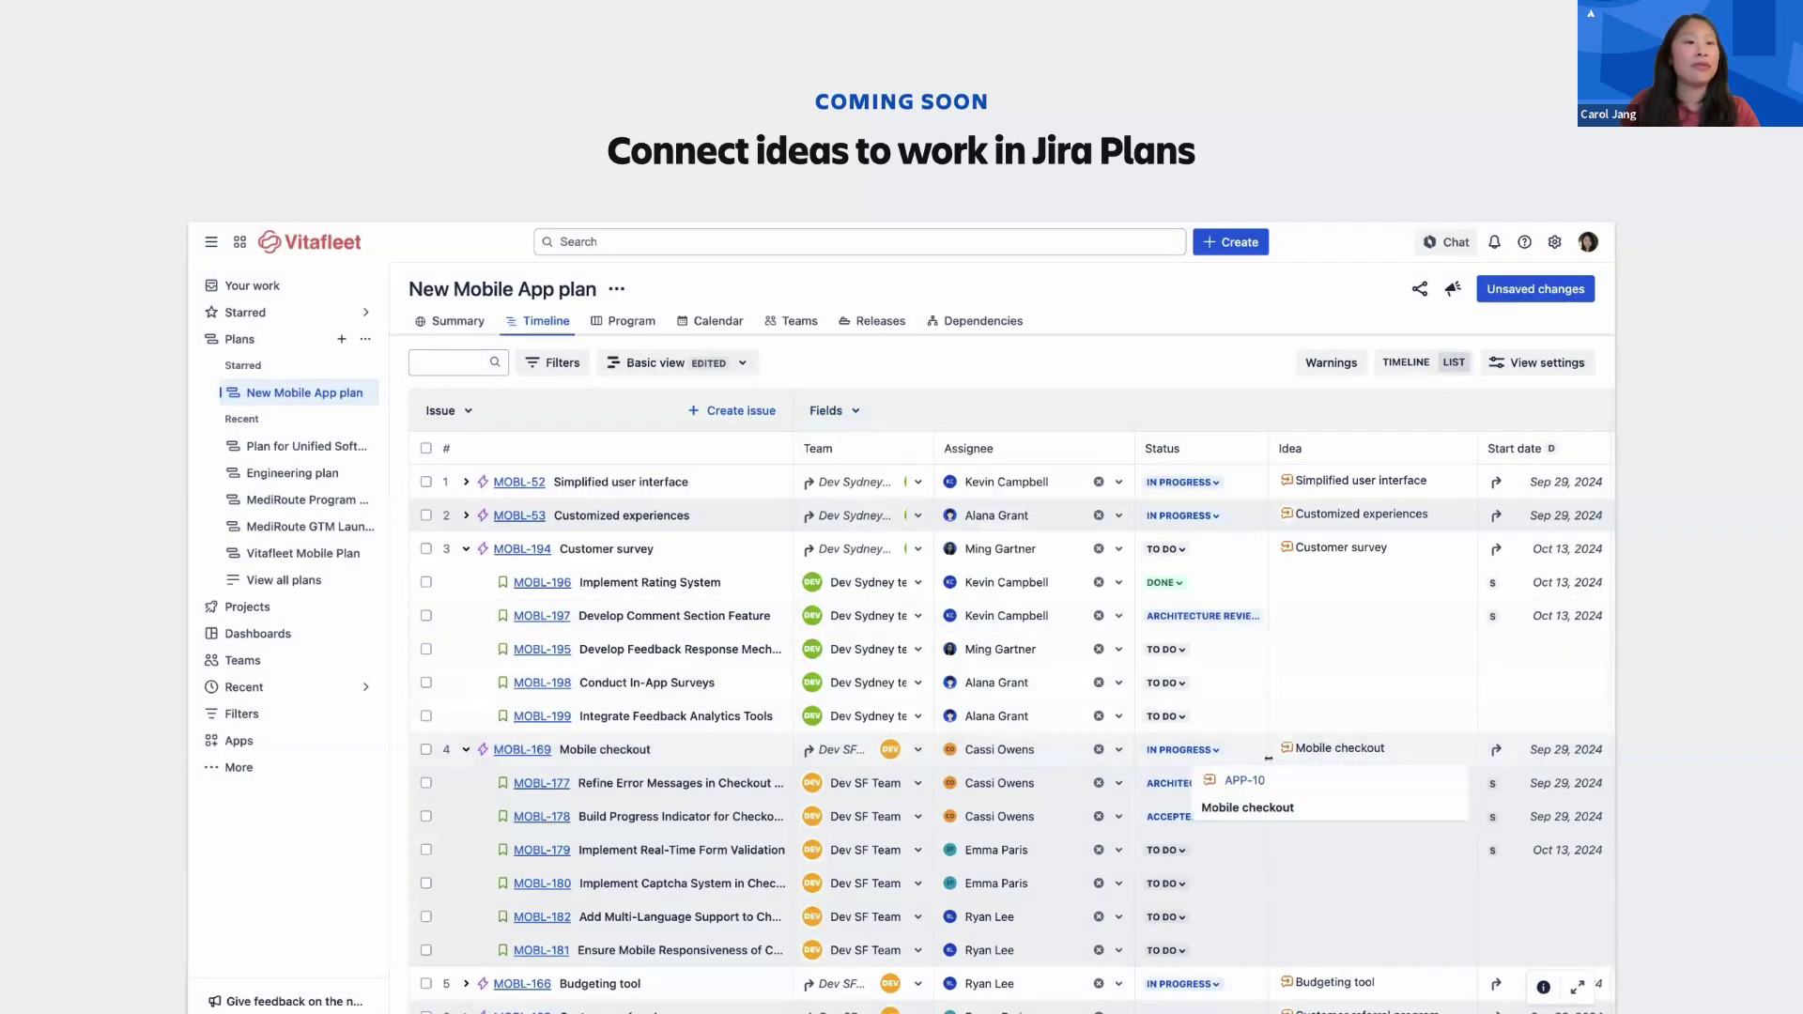
pyautogui.press('Right')
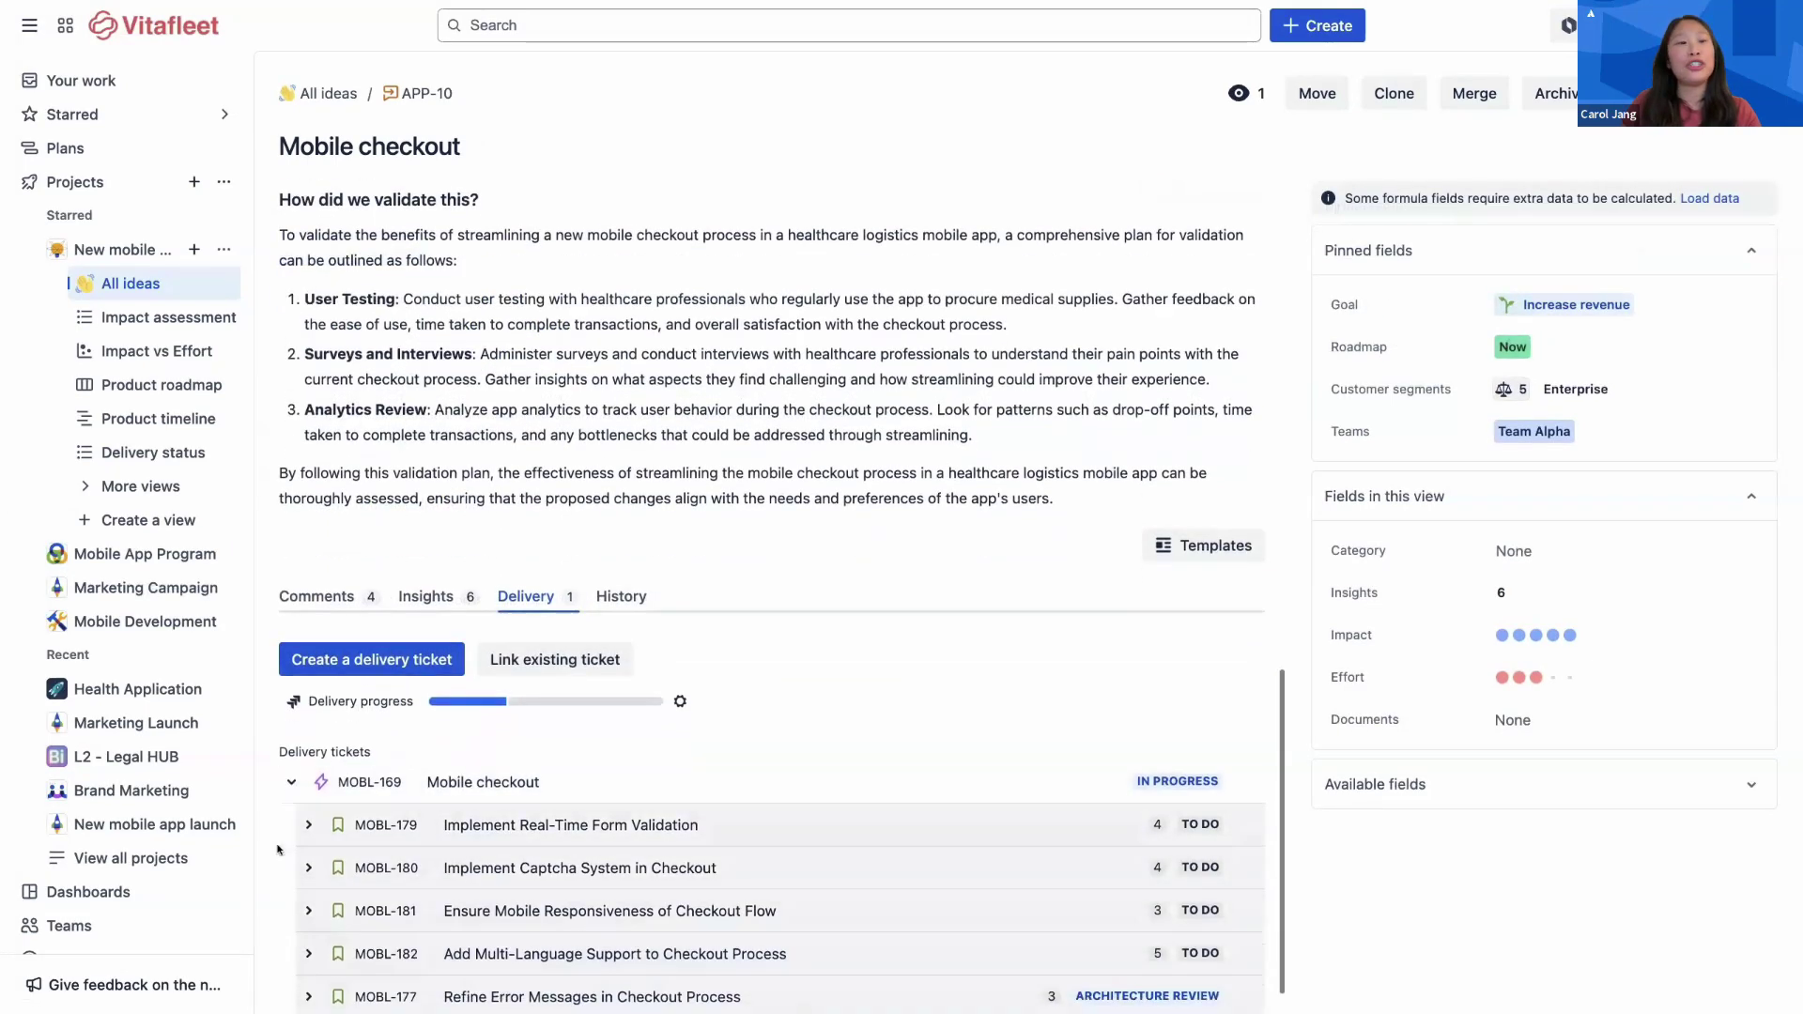
# Leave the Mobile checkout idea and open the starred New Mobile App plan.
pyautogui.scroll(-1, 278, 850)
pyautogui.click(182, 129)
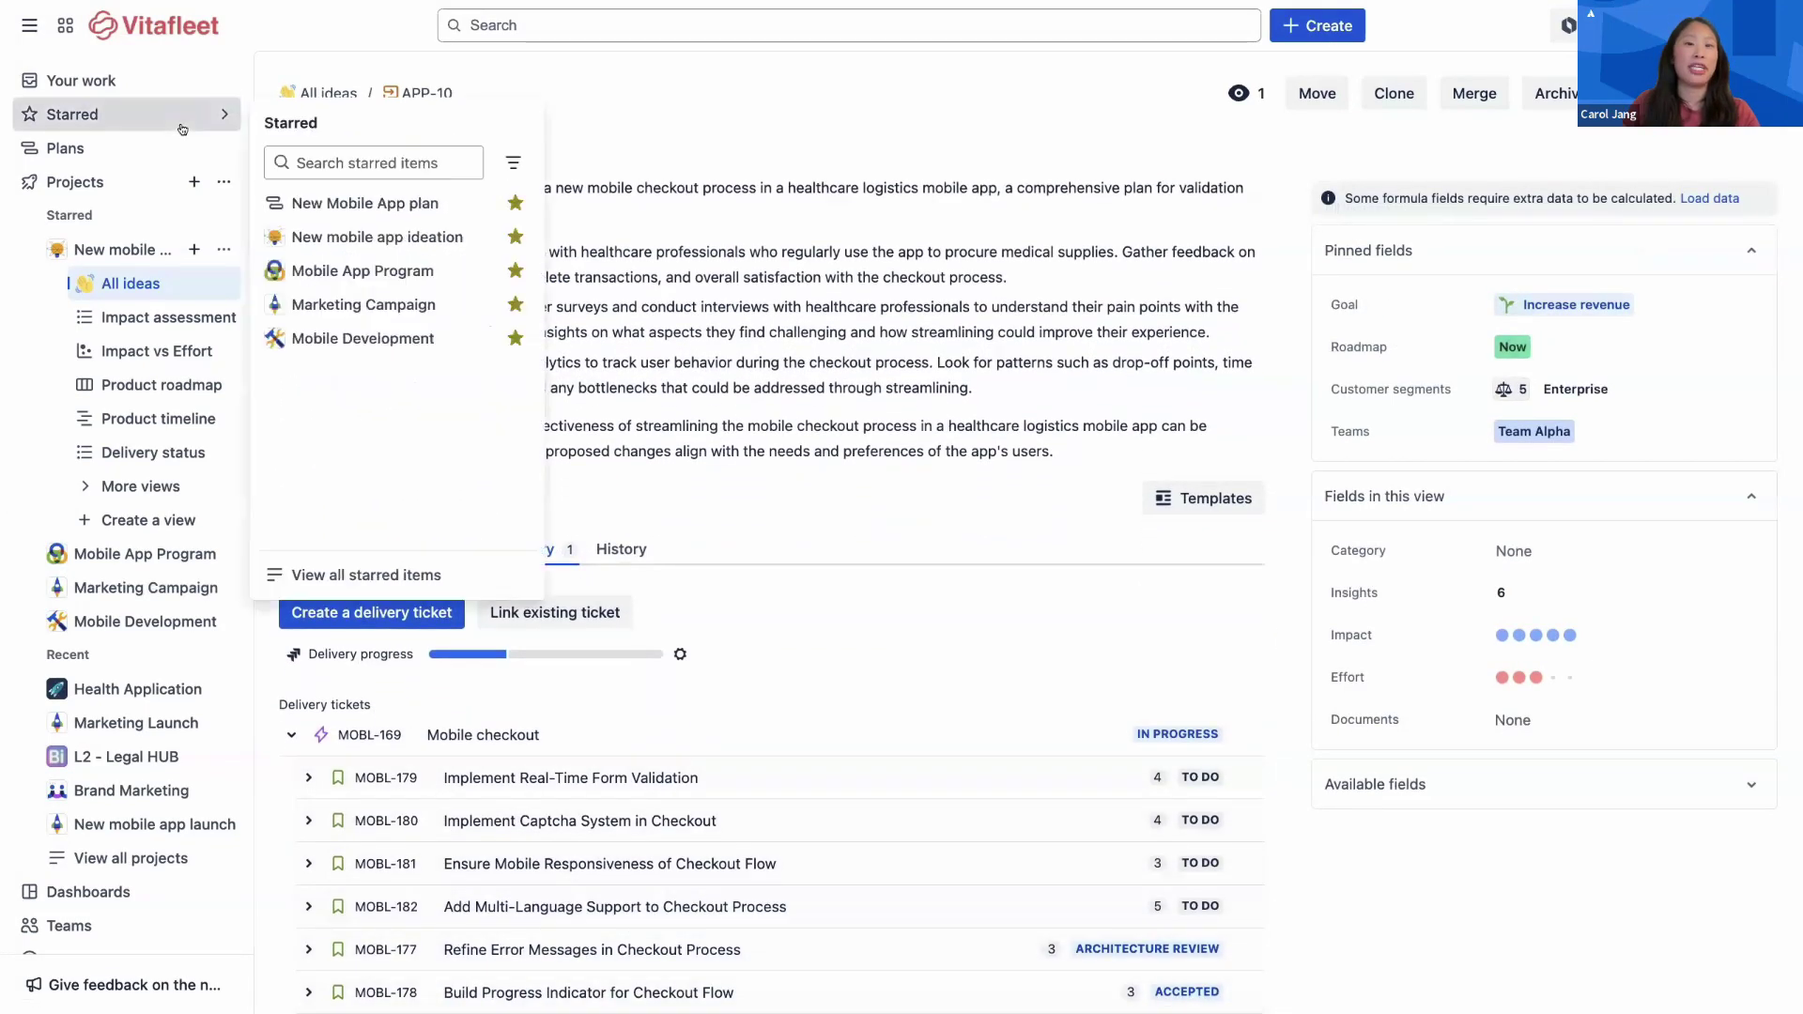
pyautogui.click(365, 203)
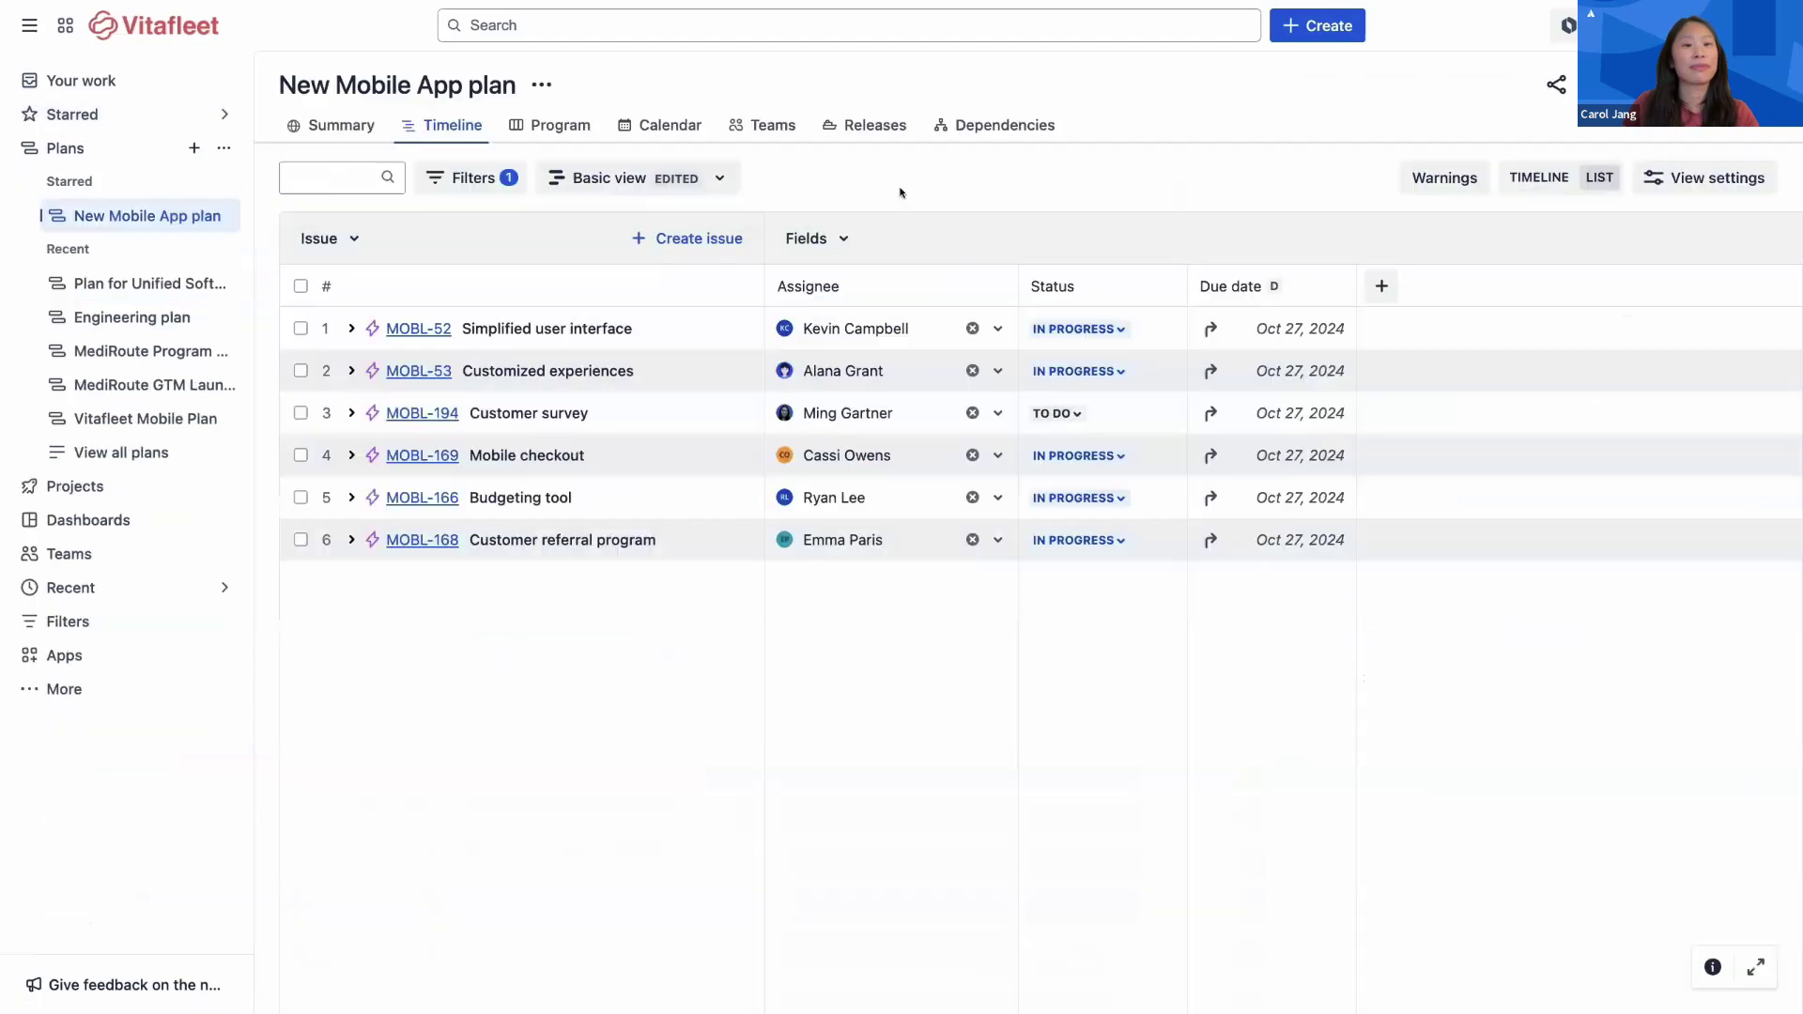
# Add the Idea field to the plan's list and widen its column to fit the full idea names.
pyautogui.click(815, 239)
pyautogui.click(874, 297)
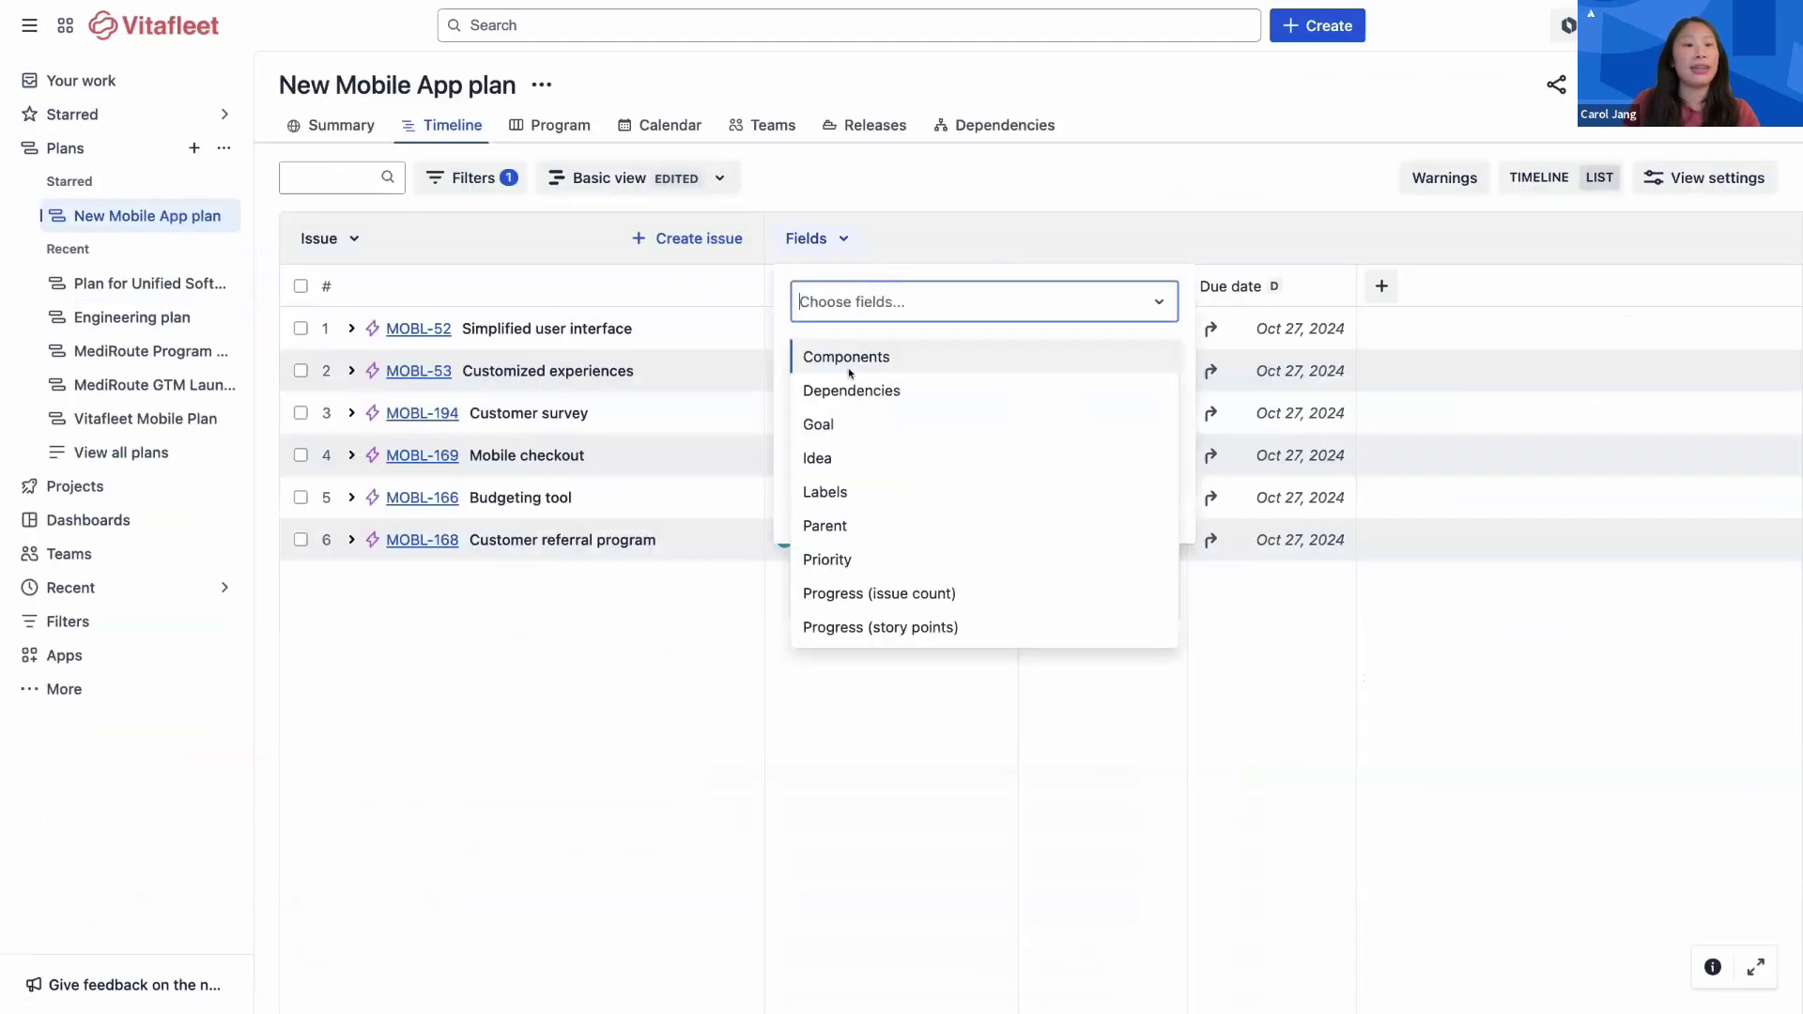
pyautogui.click(837, 464)
pyautogui.press('Escape')
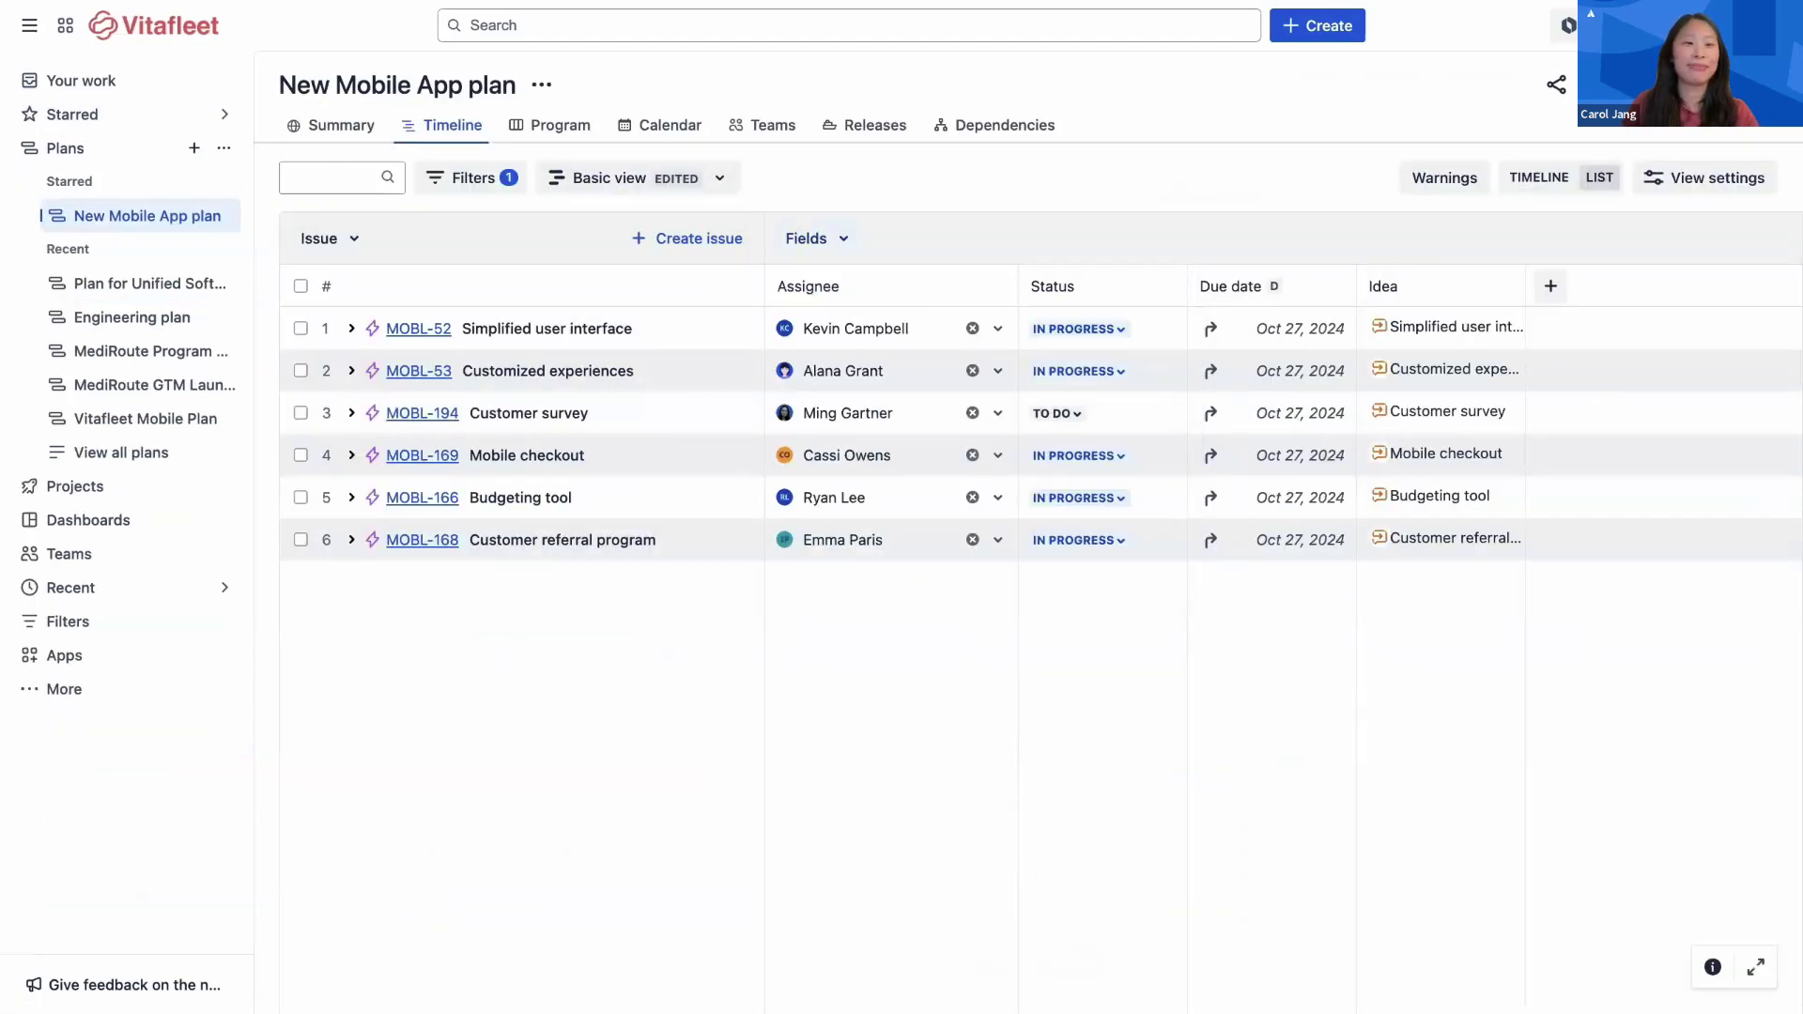
pyautogui.moveTo(1525, 411); pyautogui.dragTo(1607, 399)
# Filter the plan's issues to the ideas Mobile checkout, Simplified user interface and Customized experiences.
pyautogui.click(519, 193)
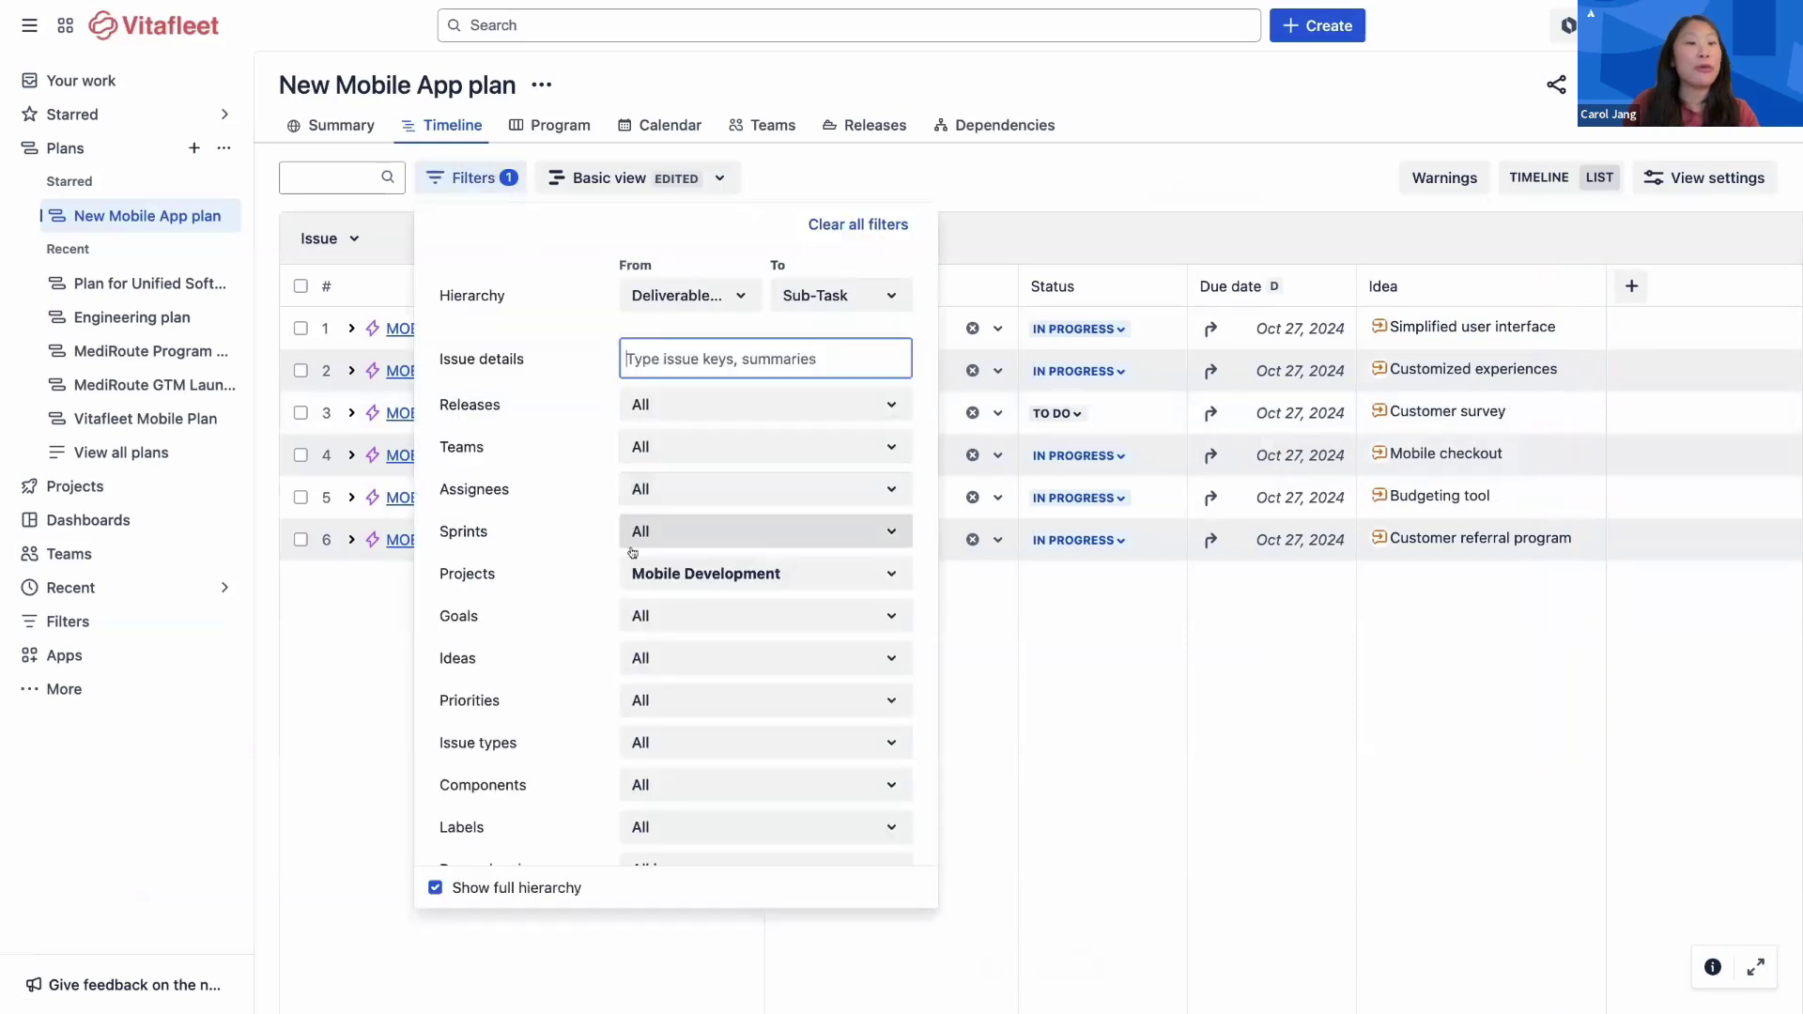
pyautogui.click(648, 655)
pyautogui.click(648, 392)
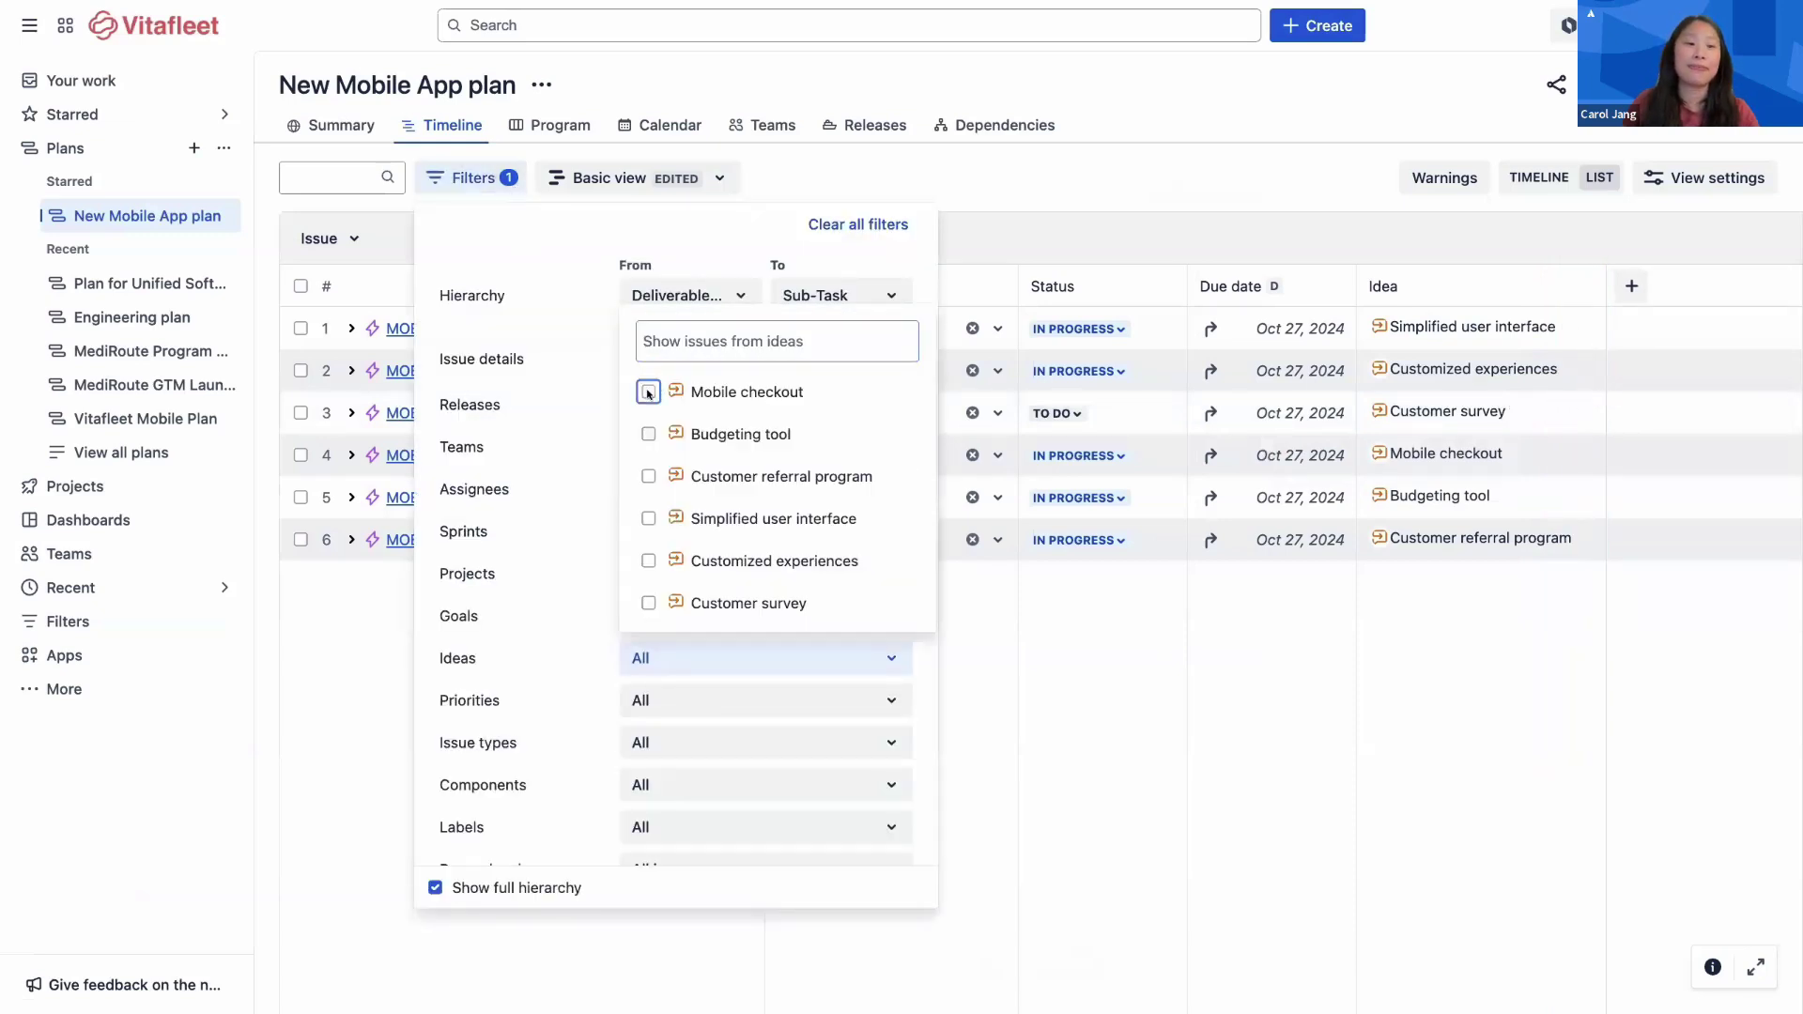
pyautogui.click(648, 518)
pyautogui.click(648, 561)
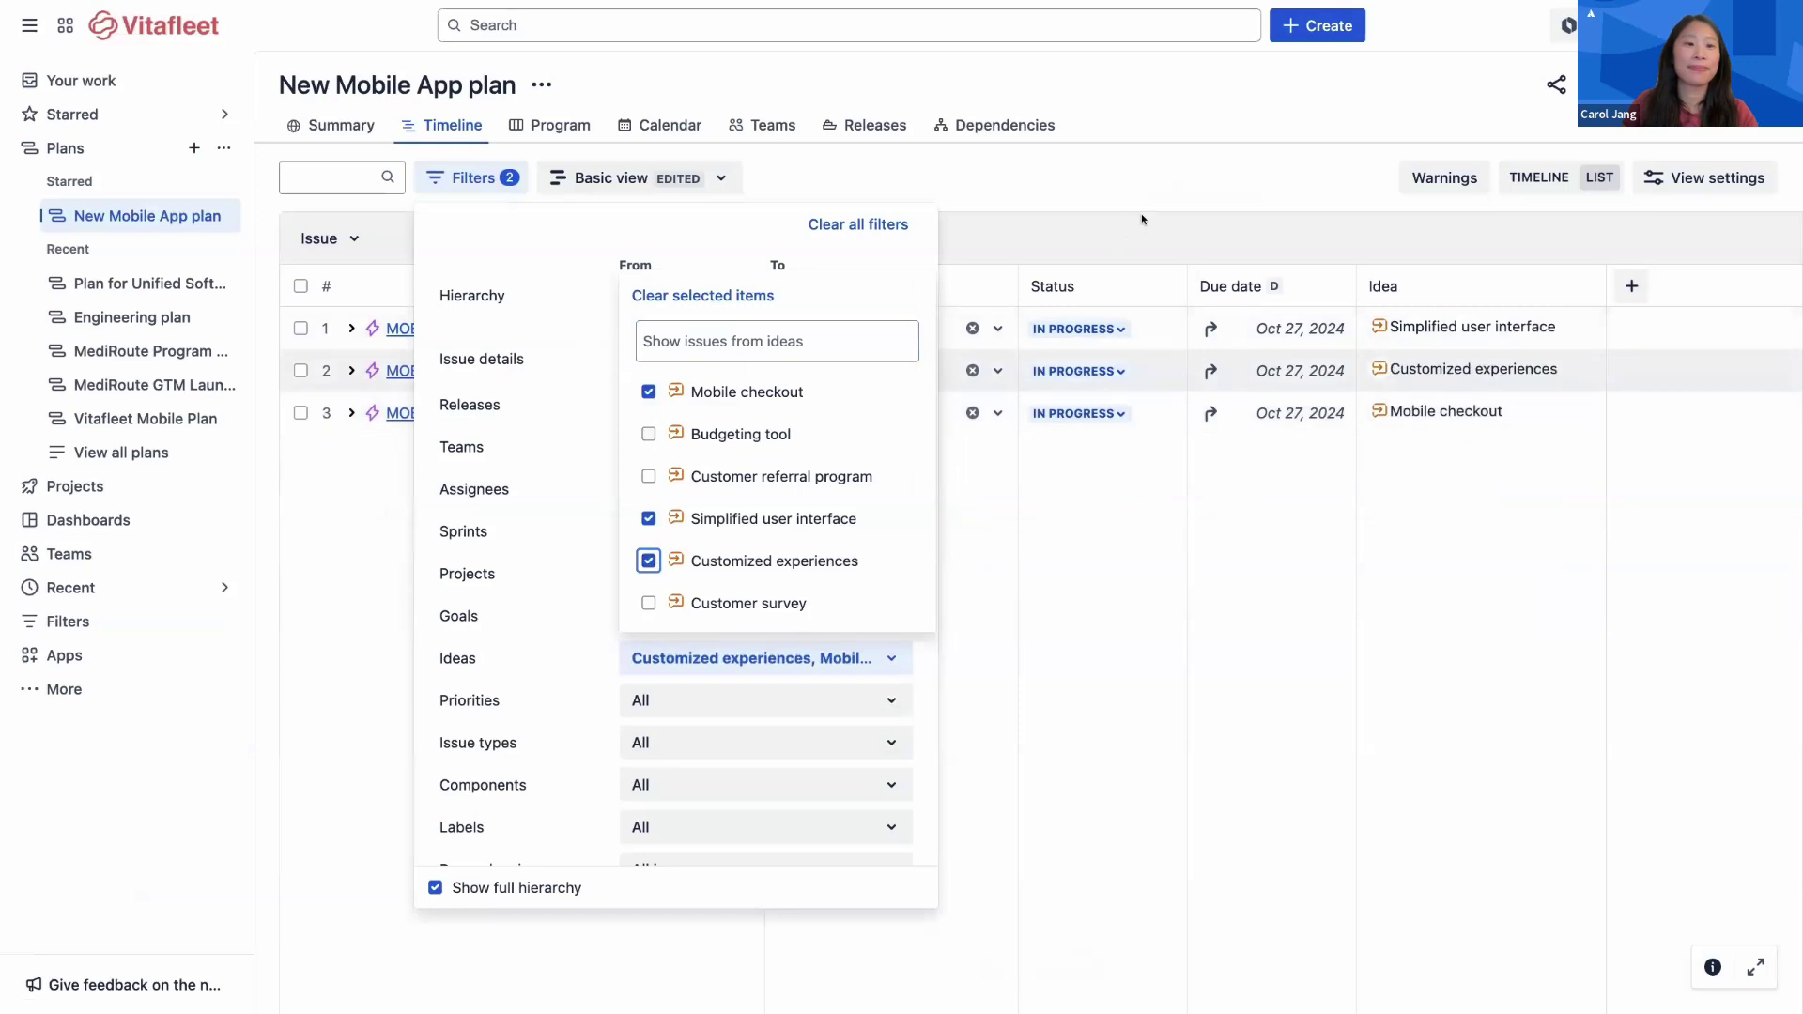
pyautogui.click(1169, 186)
# Show the plan as a timeline grouped by Idea and expand the Simplified user interface and Customized experiences groups.
pyautogui.click(1539, 178)
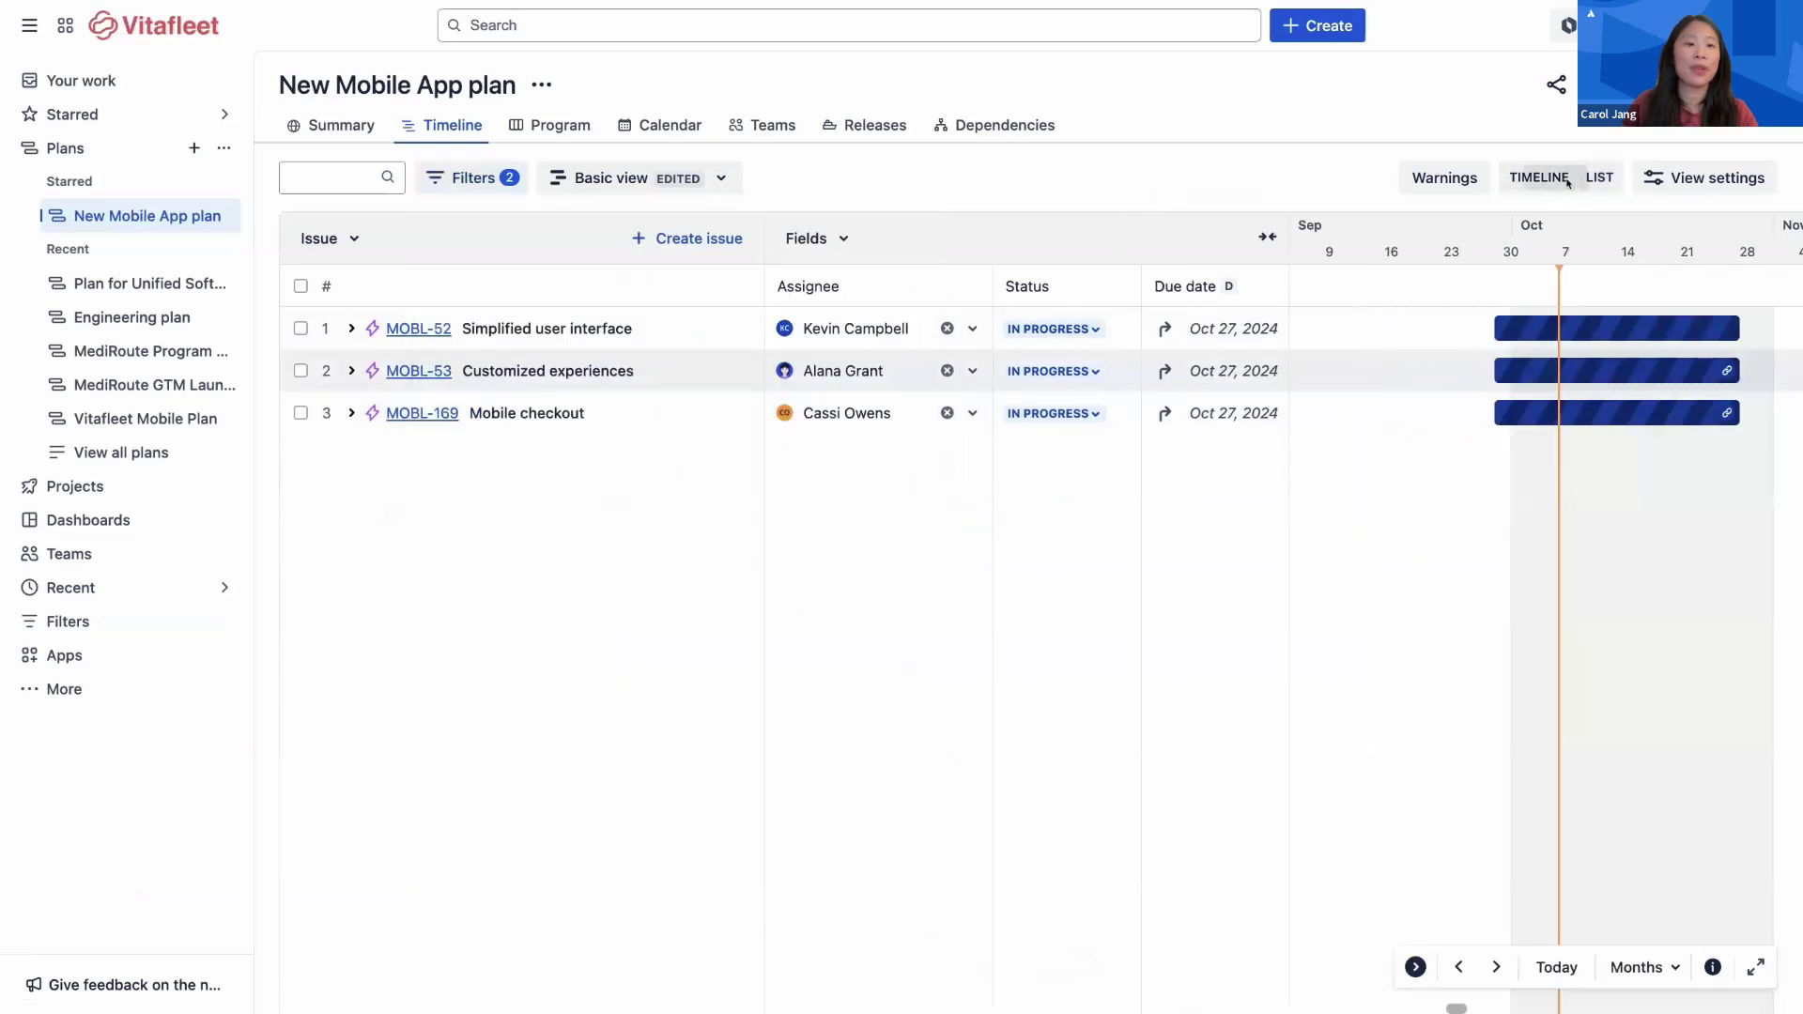
pyautogui.click(1658, 184)
pyautogui.click(1541, 381)
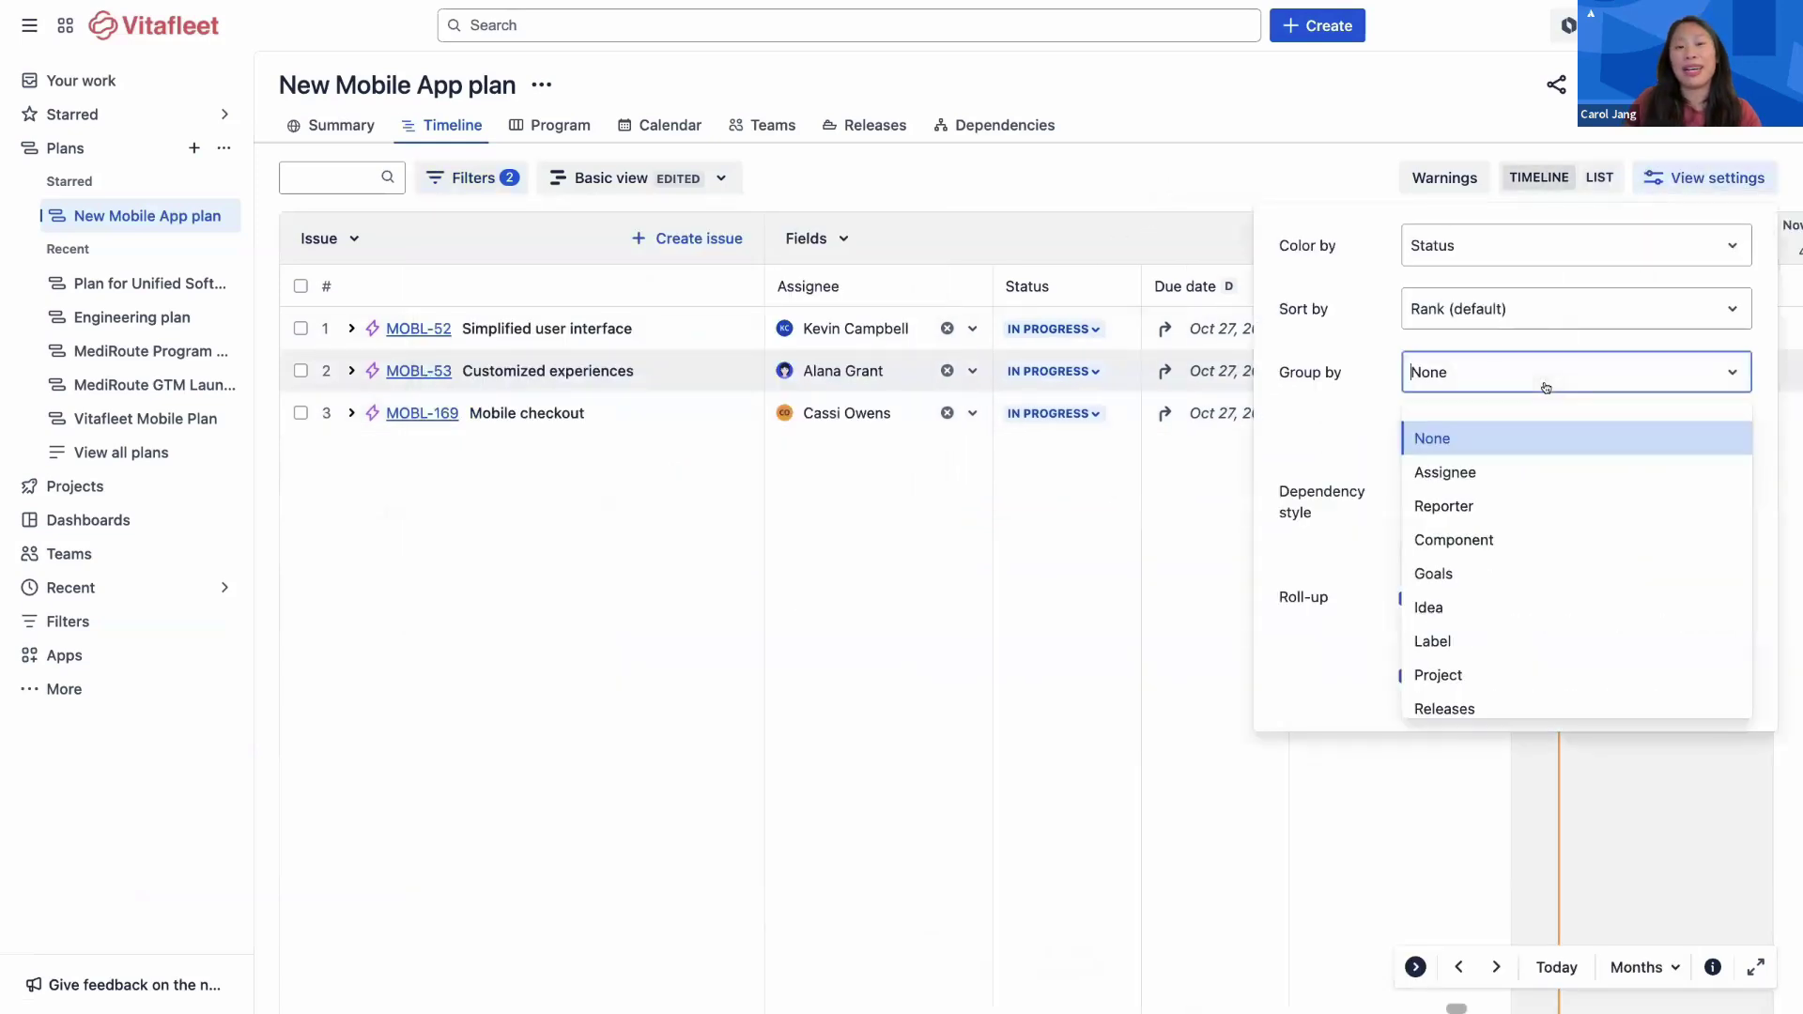
pyautogui.click(1432, 604)
pyautogui.click(430, 621)
pyautogui.click(305, 455)
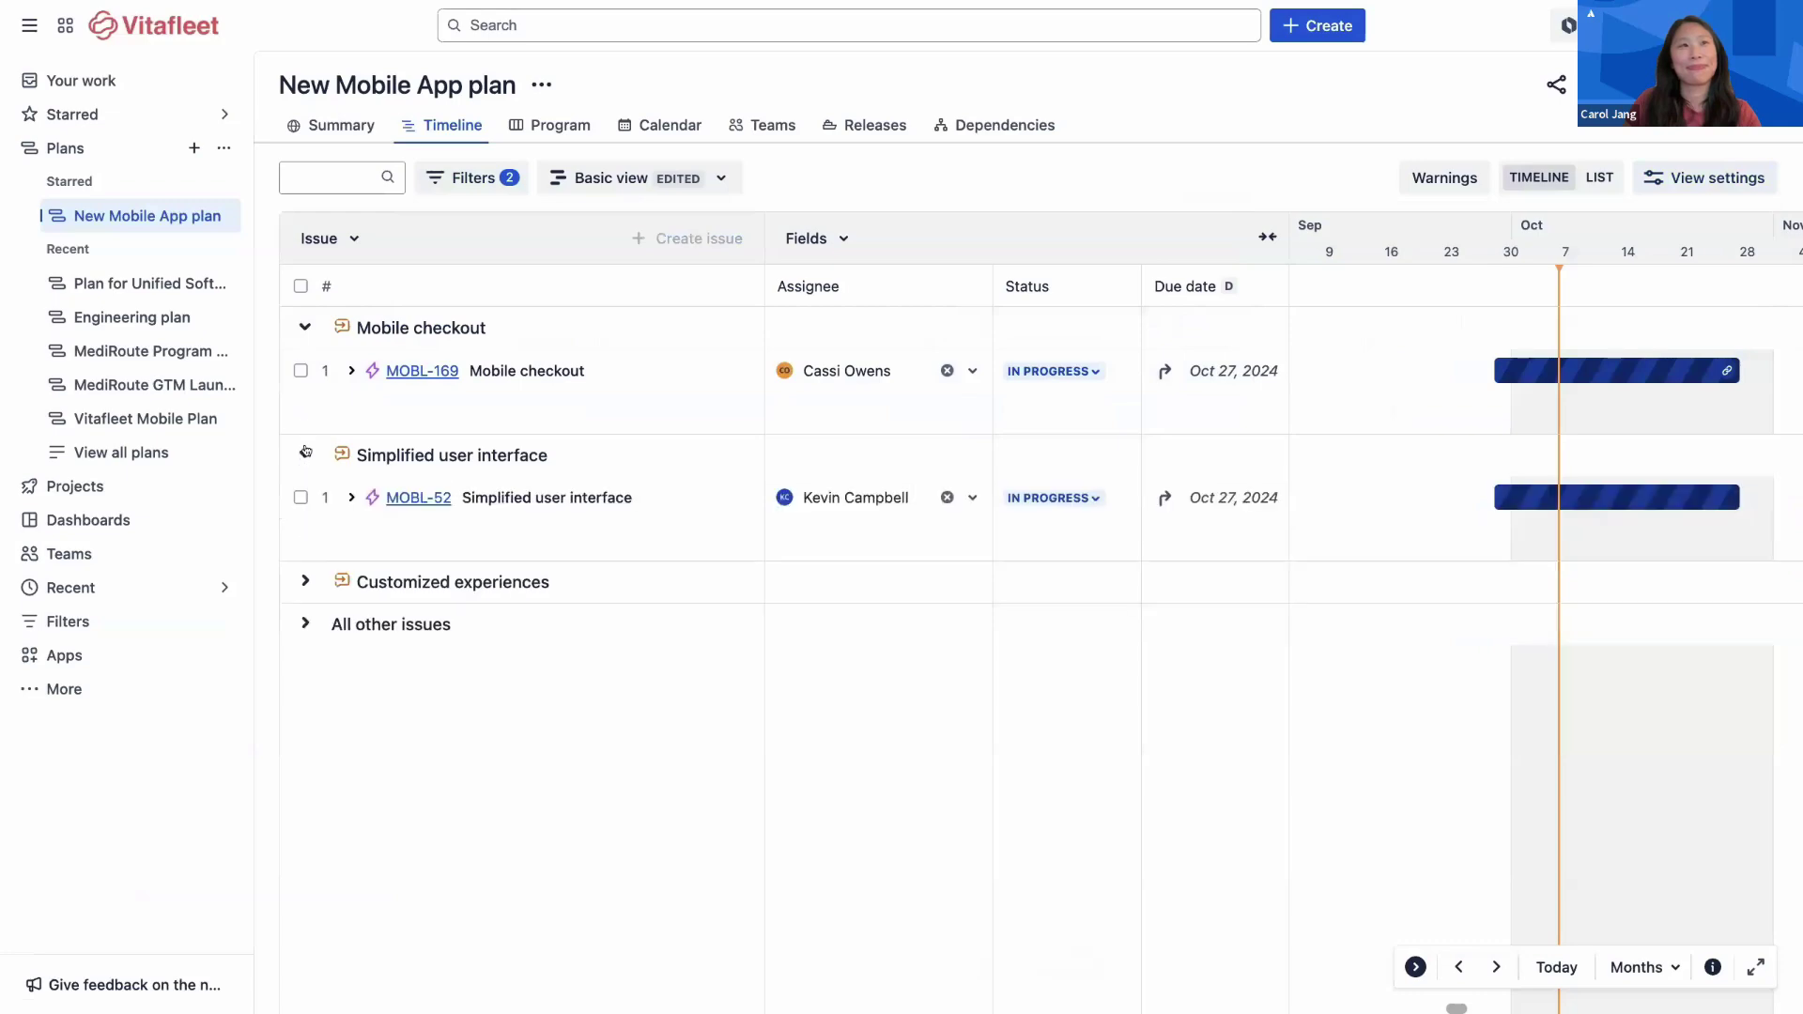
pyautogui.click(305, 582)
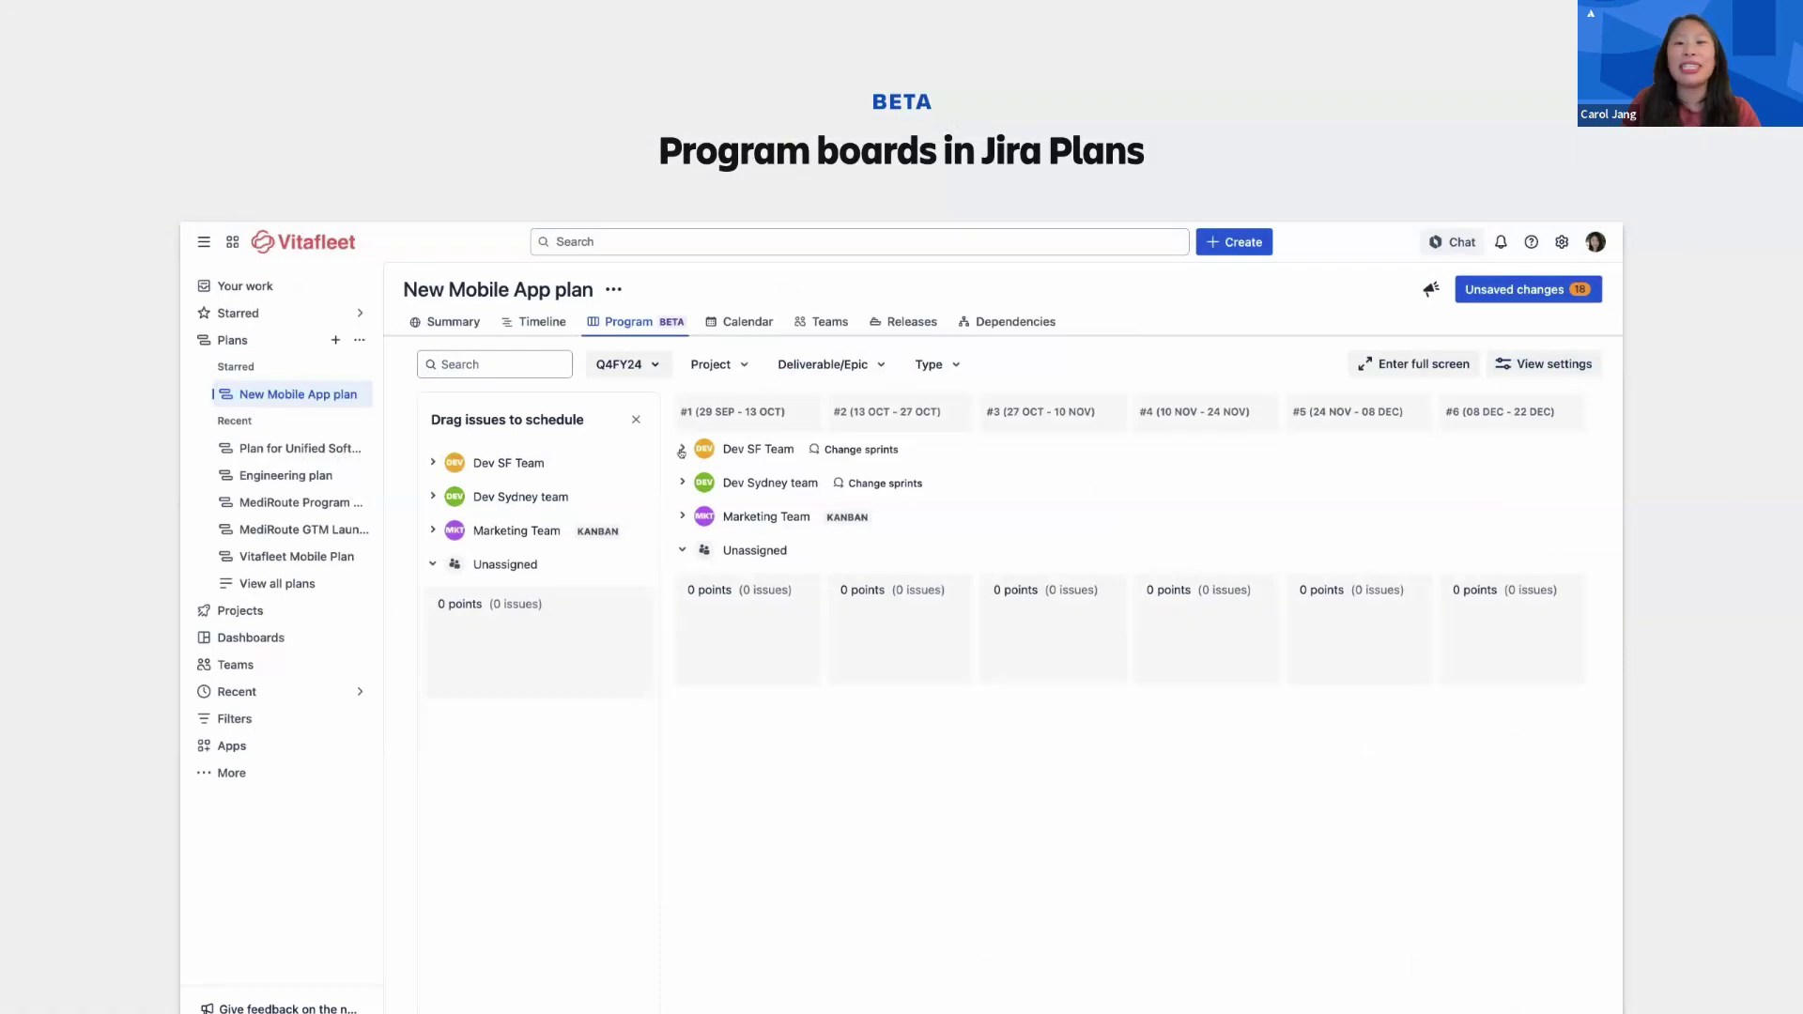
# Examine the scheduled work of the Dev SF Team, Dev Sydney team and Marketing Team on the Q4FY24 program board.
pyautogui.click(682, 451)
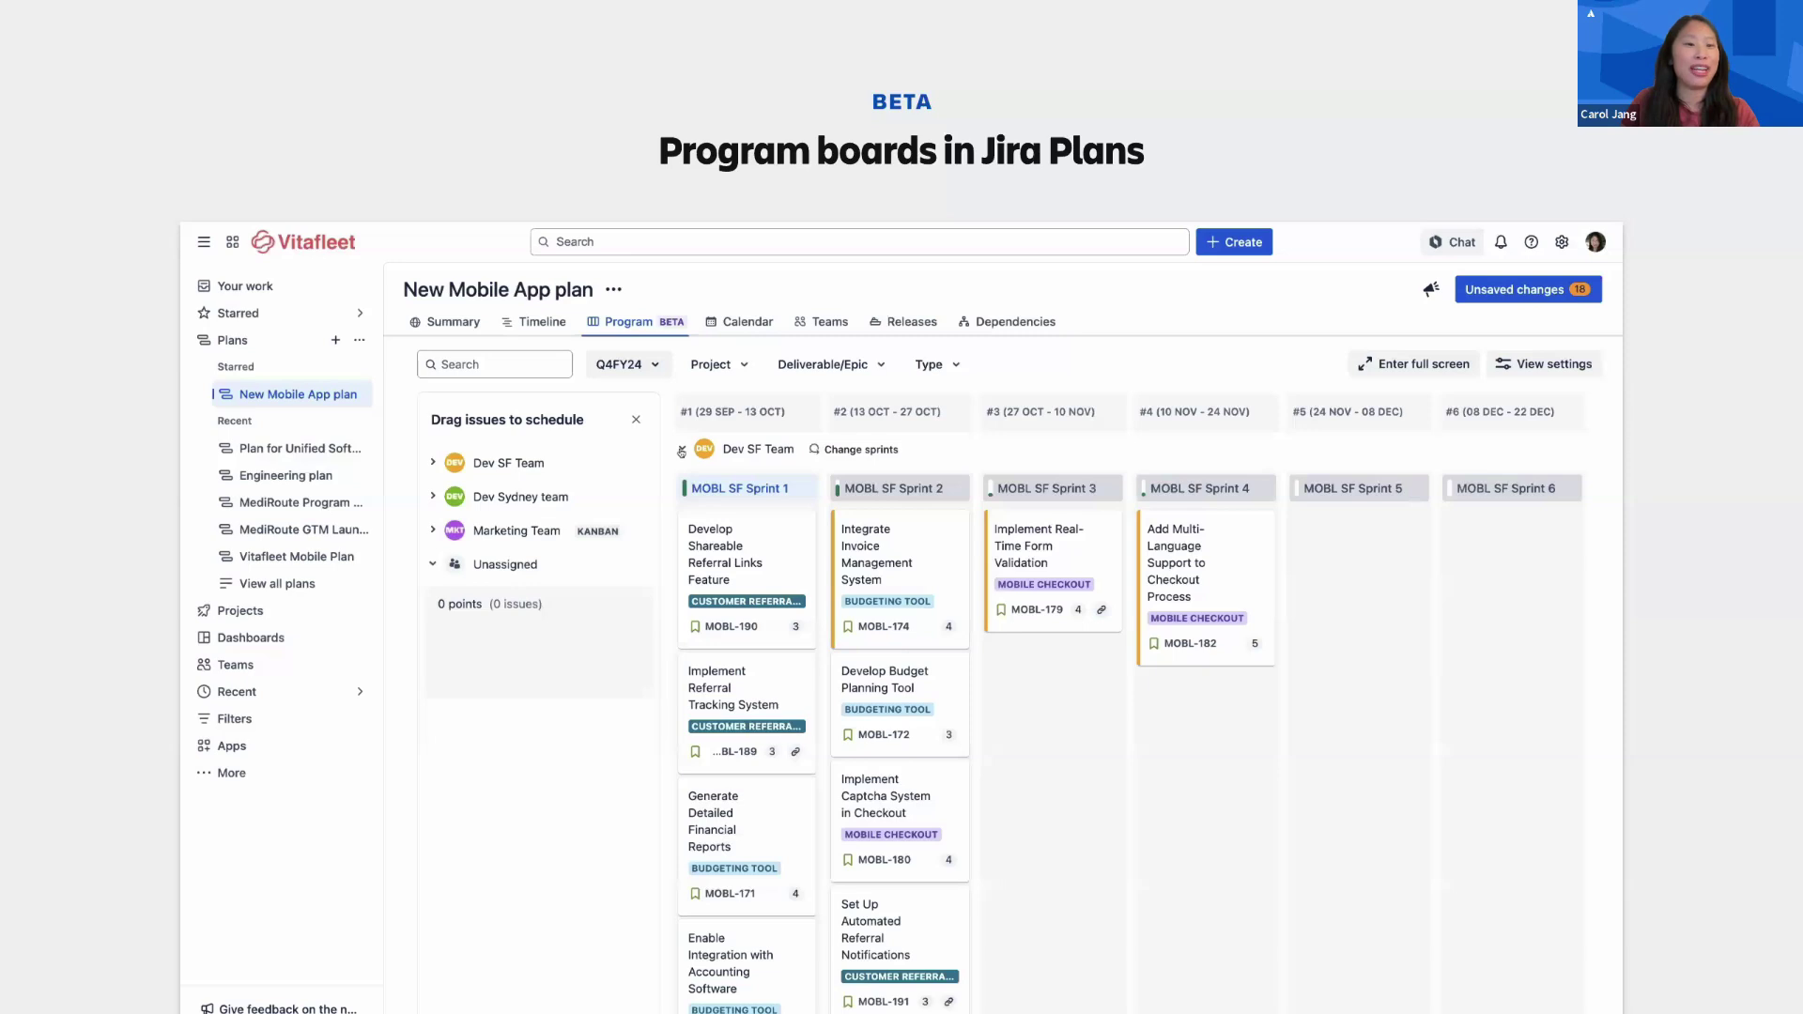
pyautogui.click(682, 451)
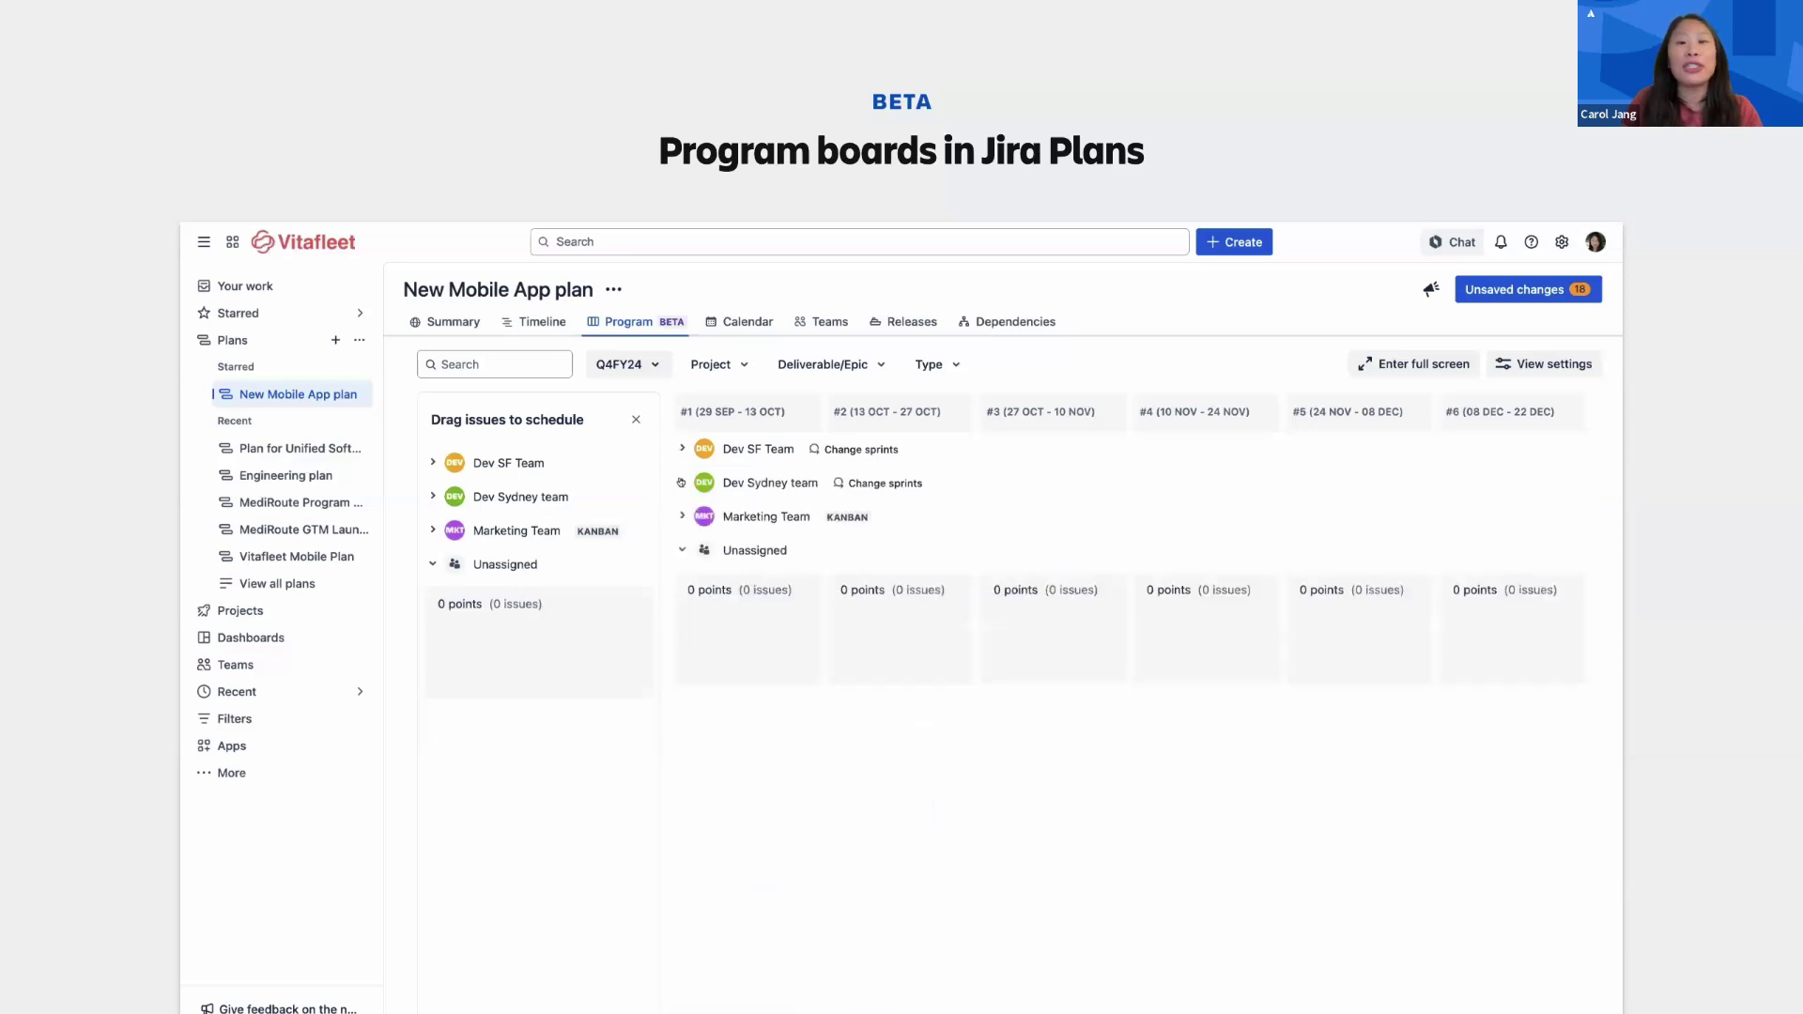
pyautogui.click(682, 483)
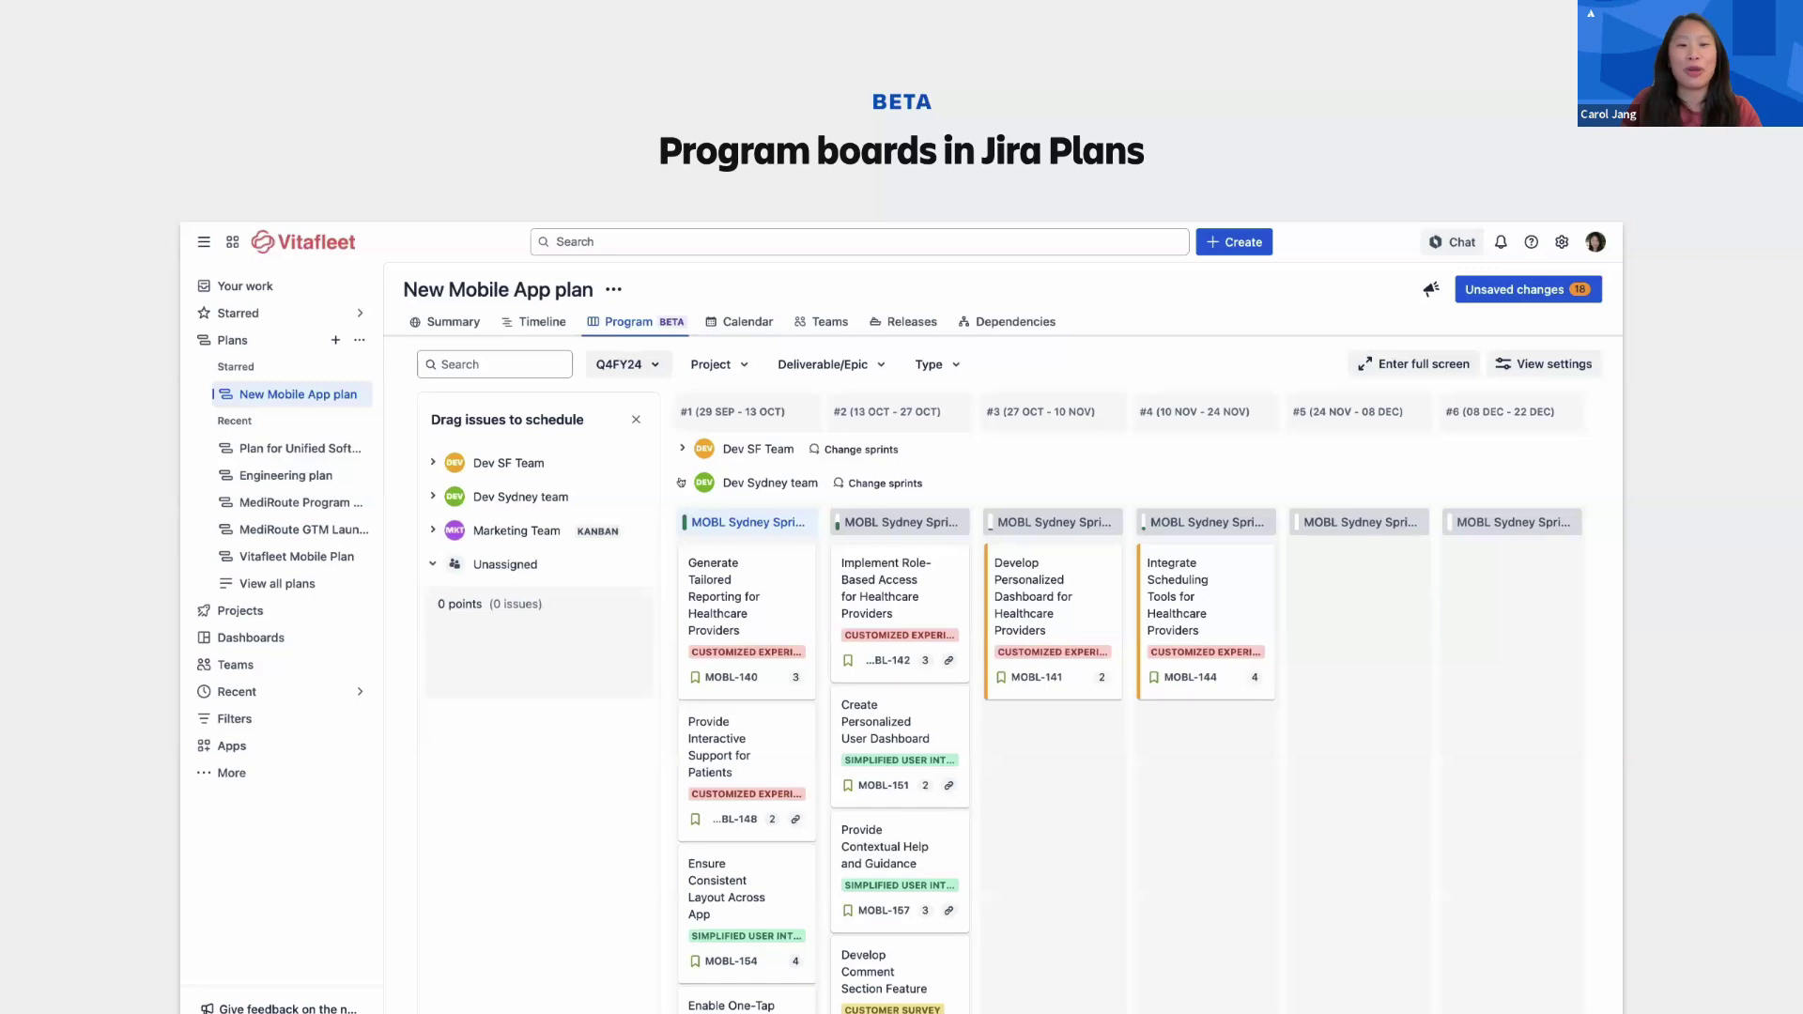
pyautogui.click(682, 483)
pyautogui.click(683, 516)
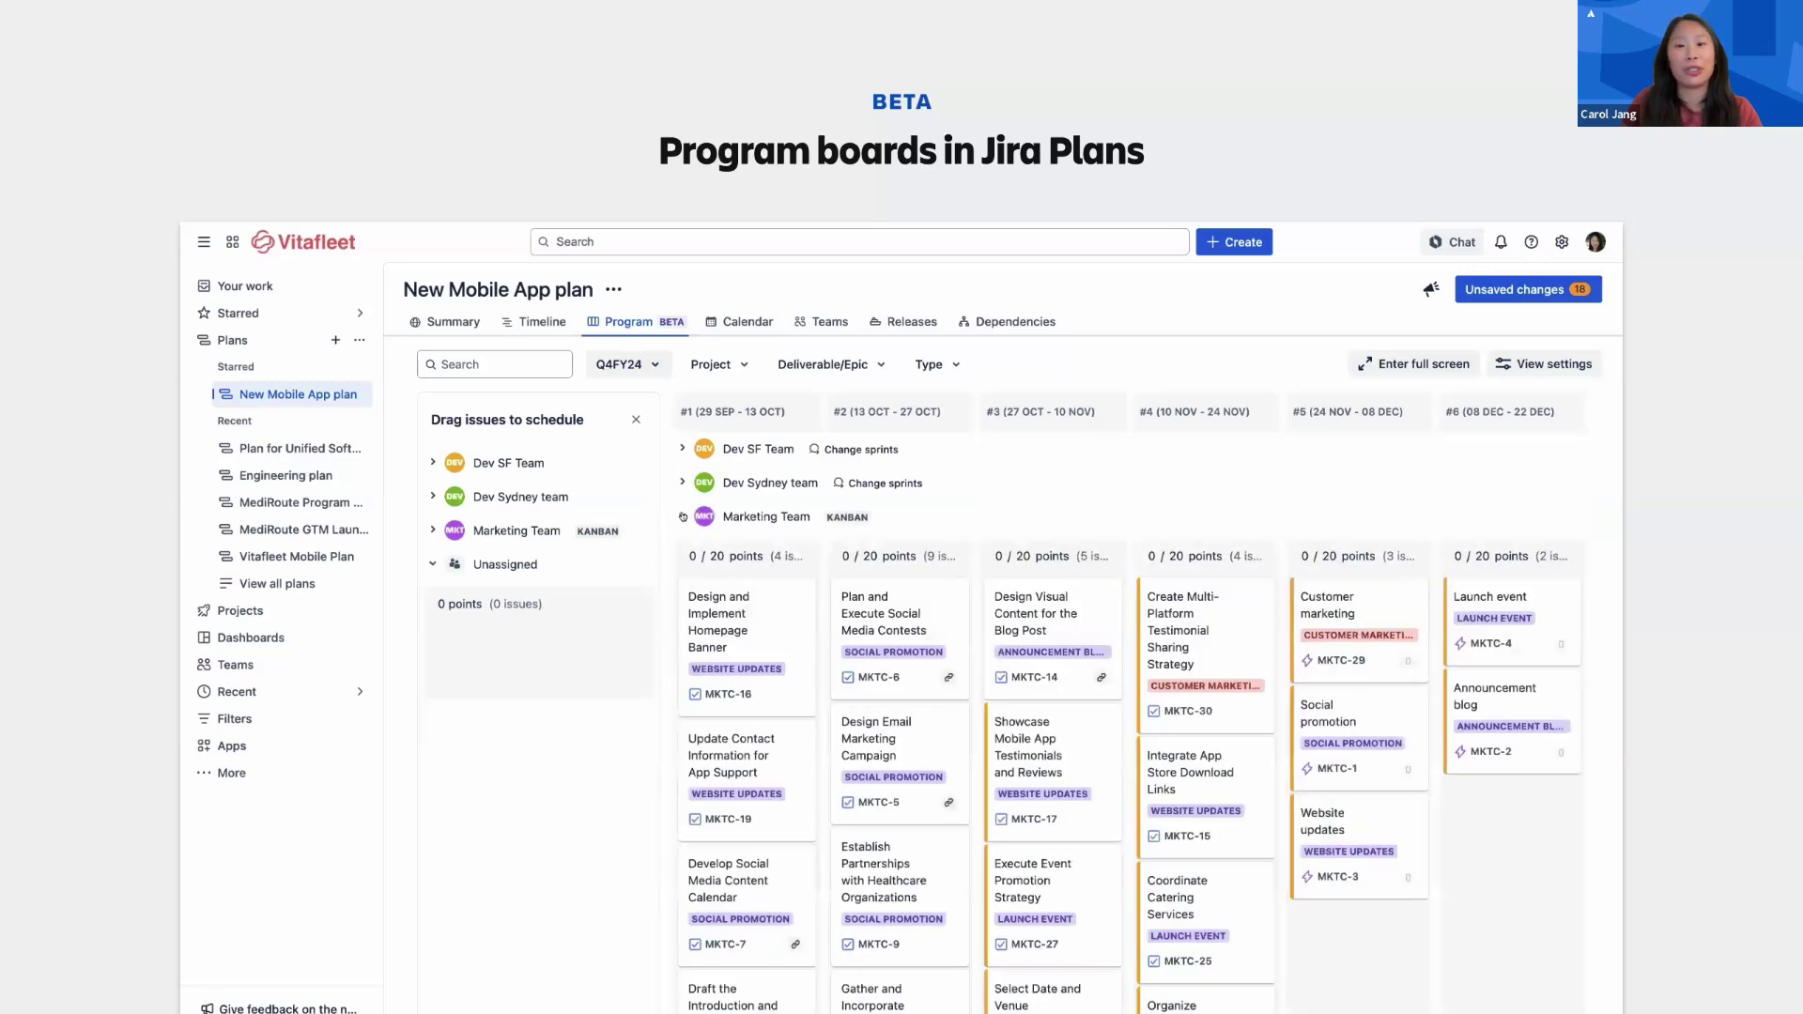
pyautogui.click(947, 677)
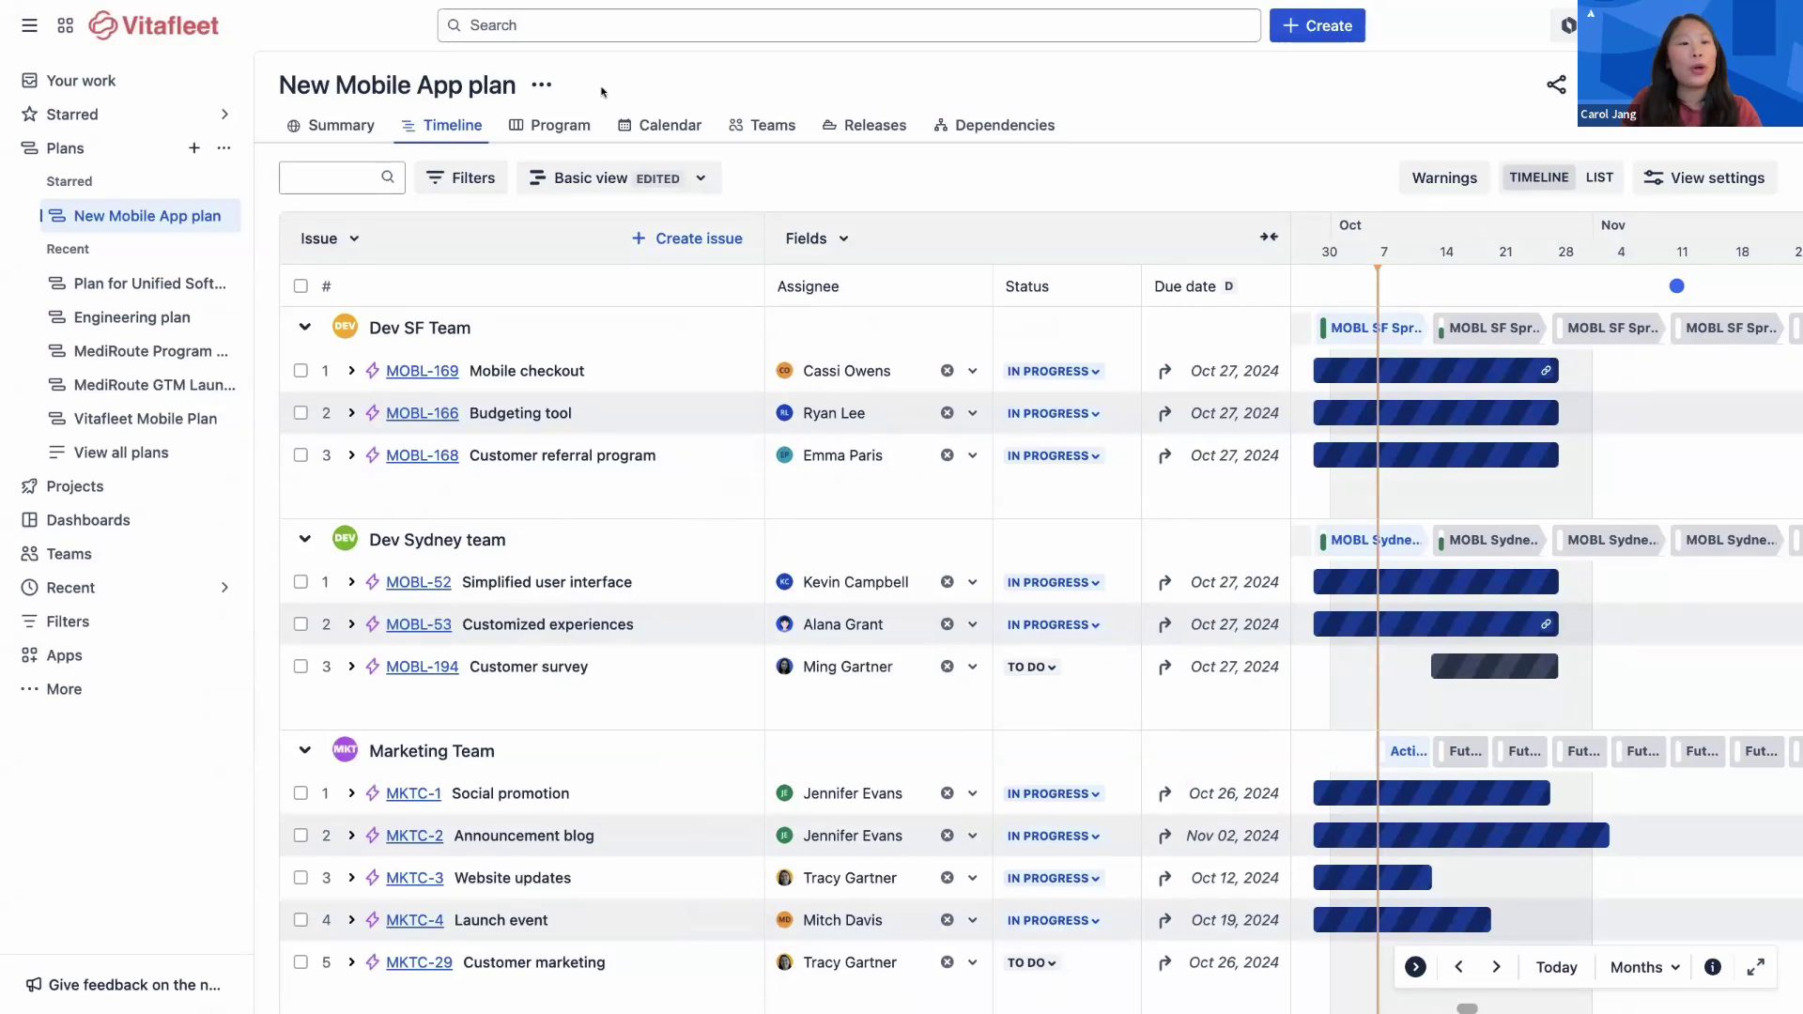
# Create a program board named Q4FY24 starting 9/29/2024, with six columns of 2 weeks each and no issue field filter.
pyautogui.click(575, 124)
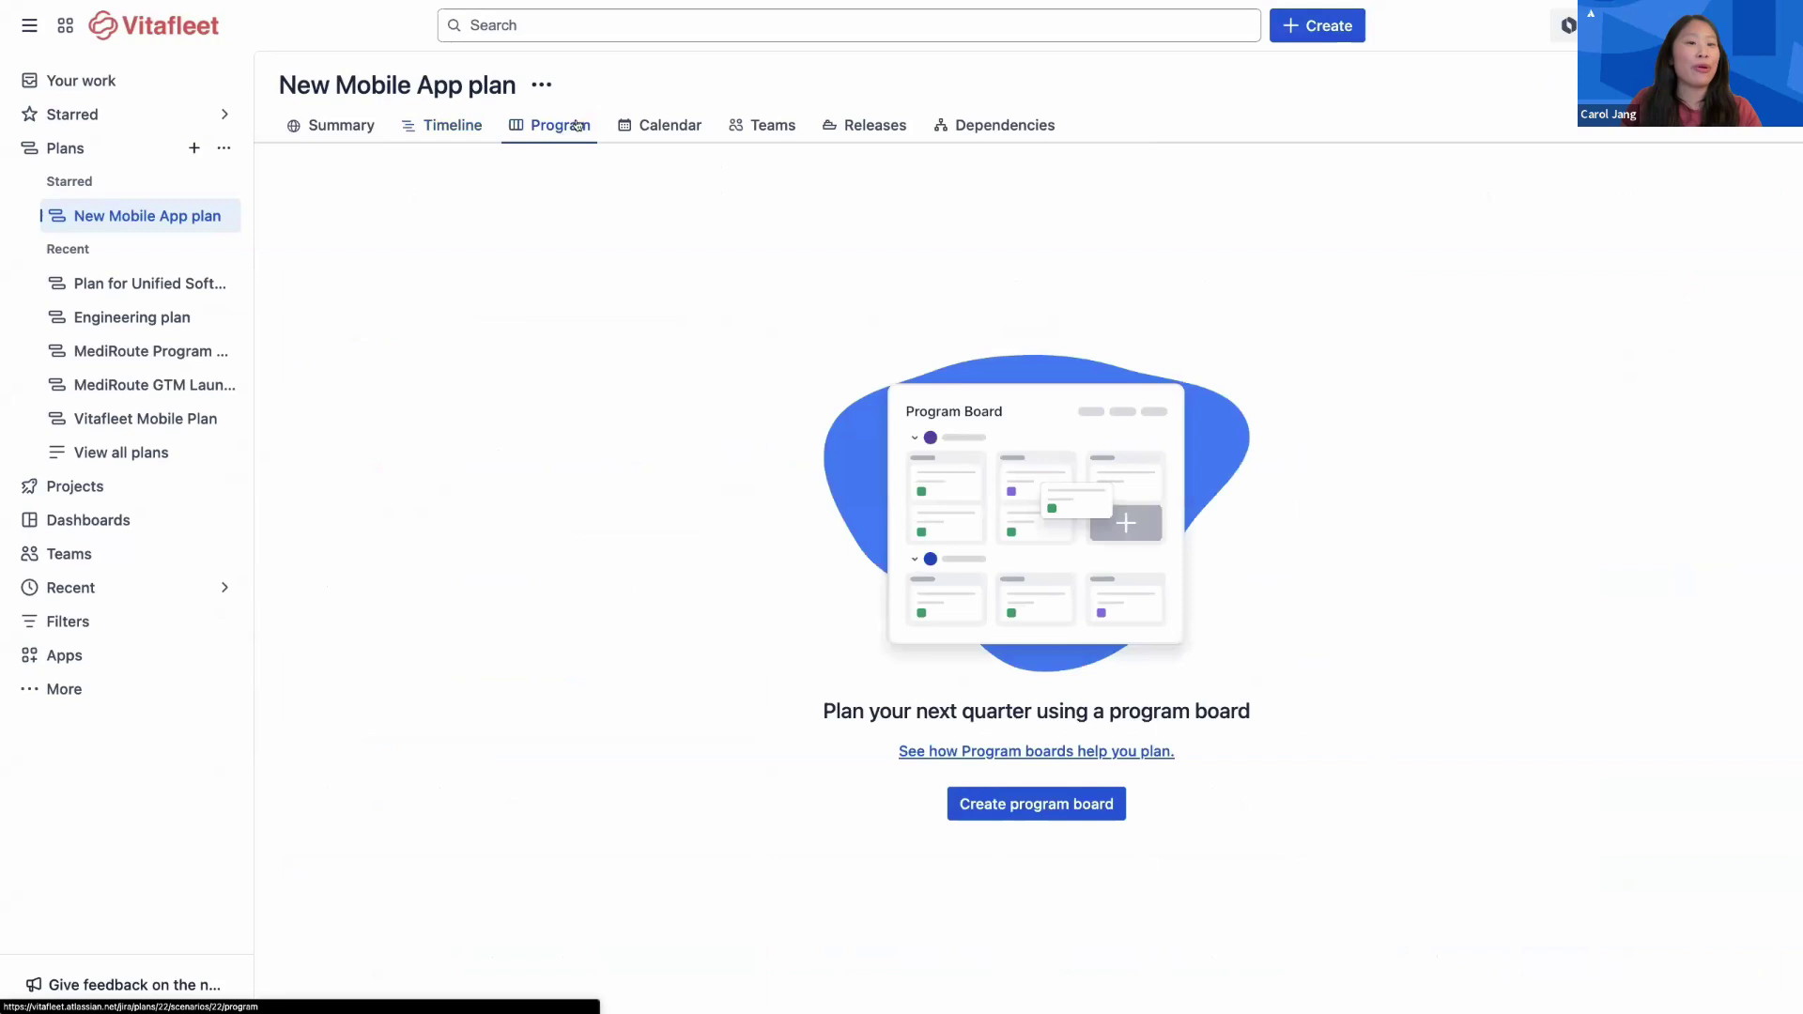
pyautogui.click(971, 809)
pyautogui.write('Q4FY24')
pyautogui.click(979, 253)
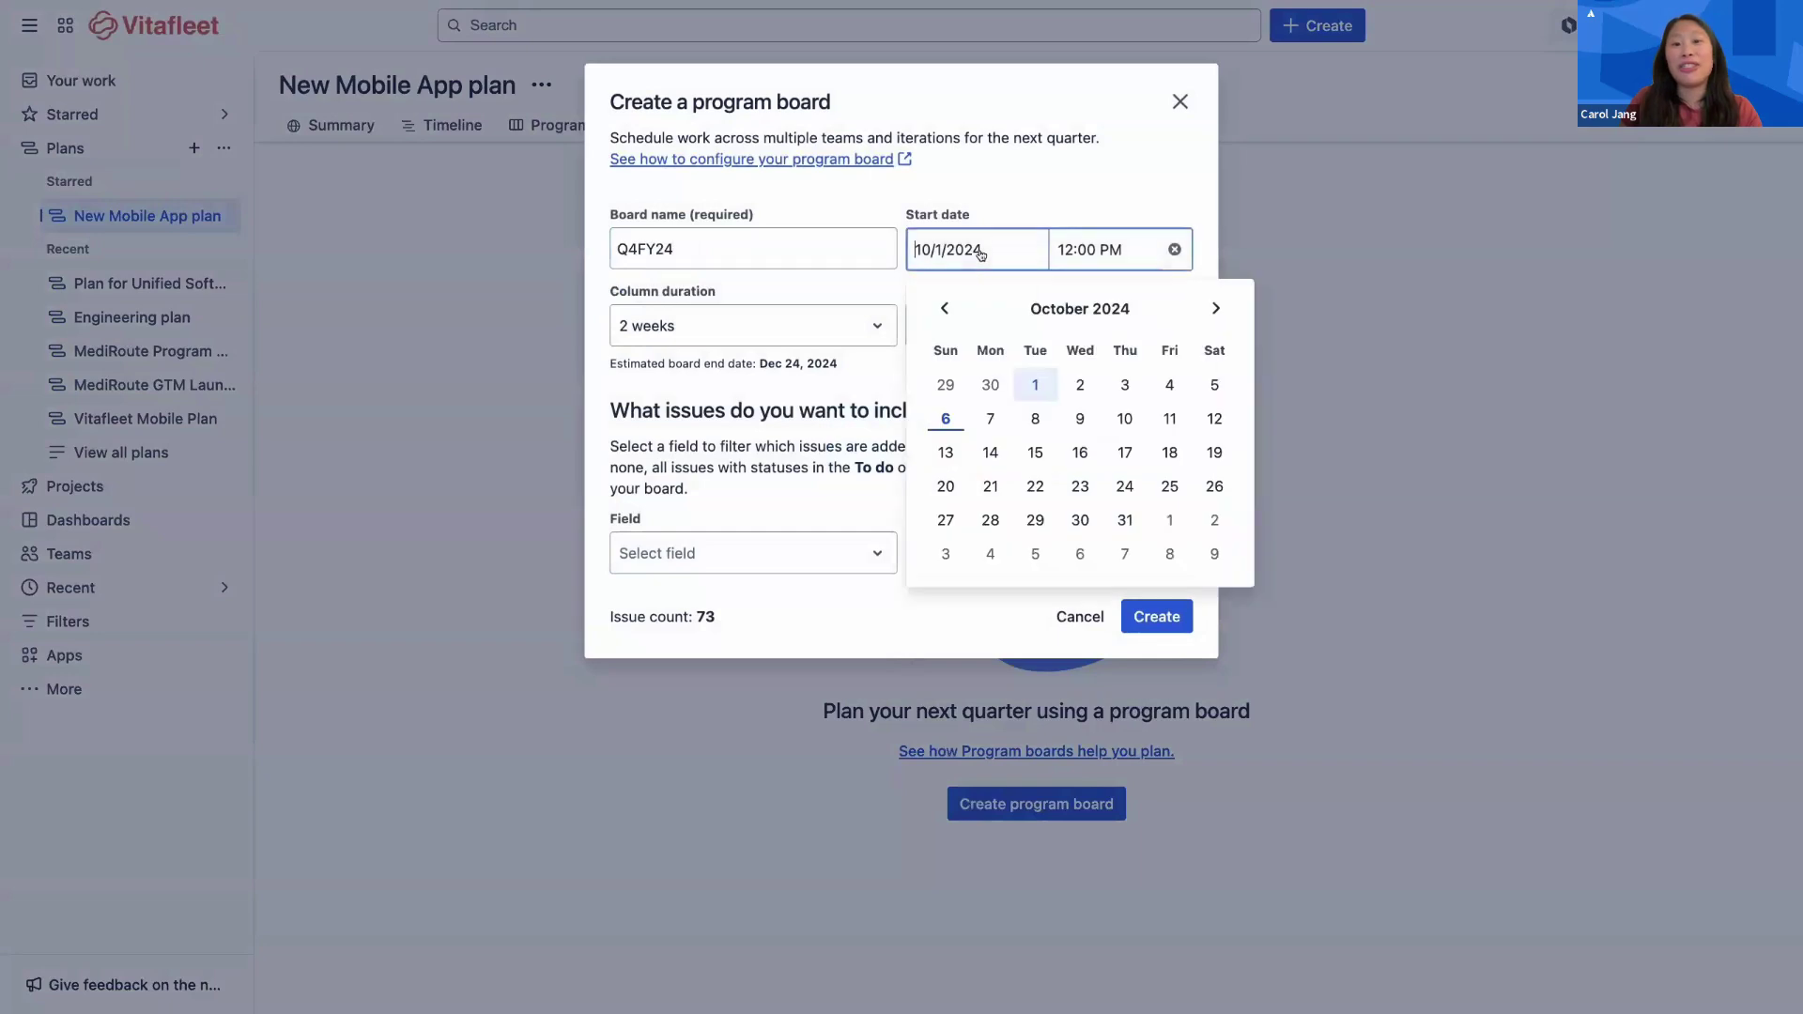
pyautogui.click(946, 385)
pyautogui.click(828, 336)
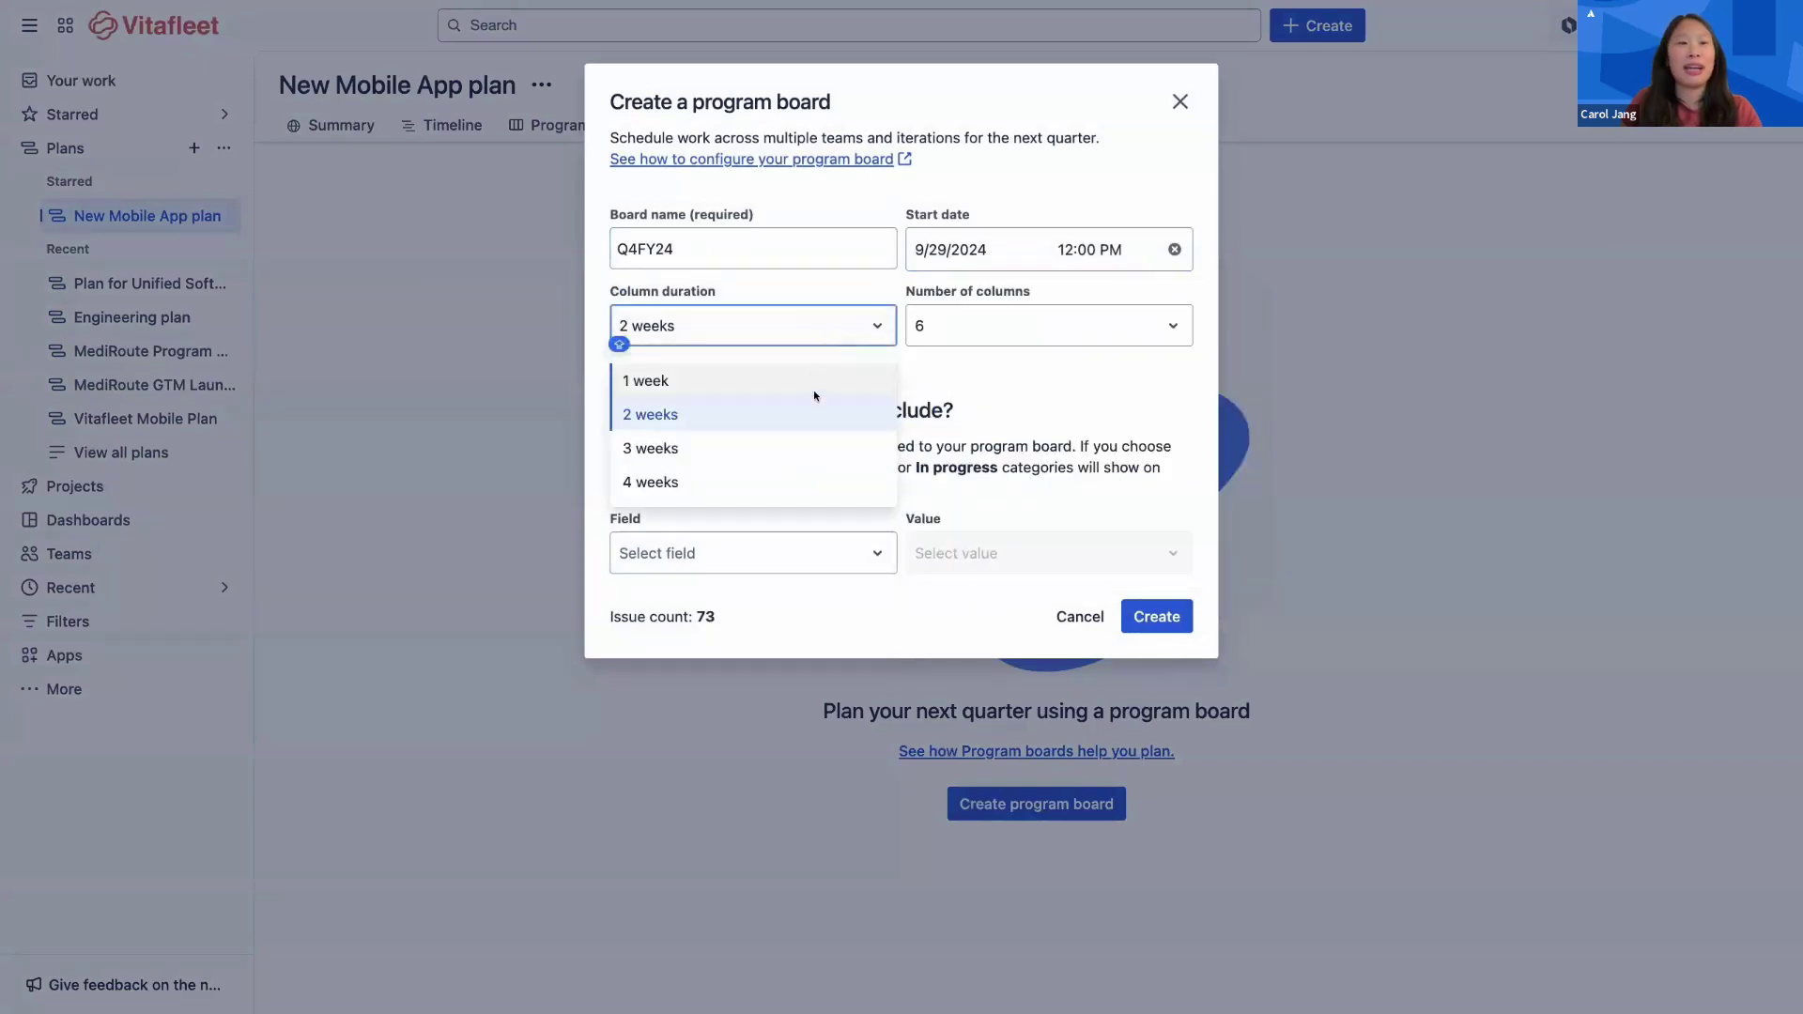
pyautogui.click(928, 331)
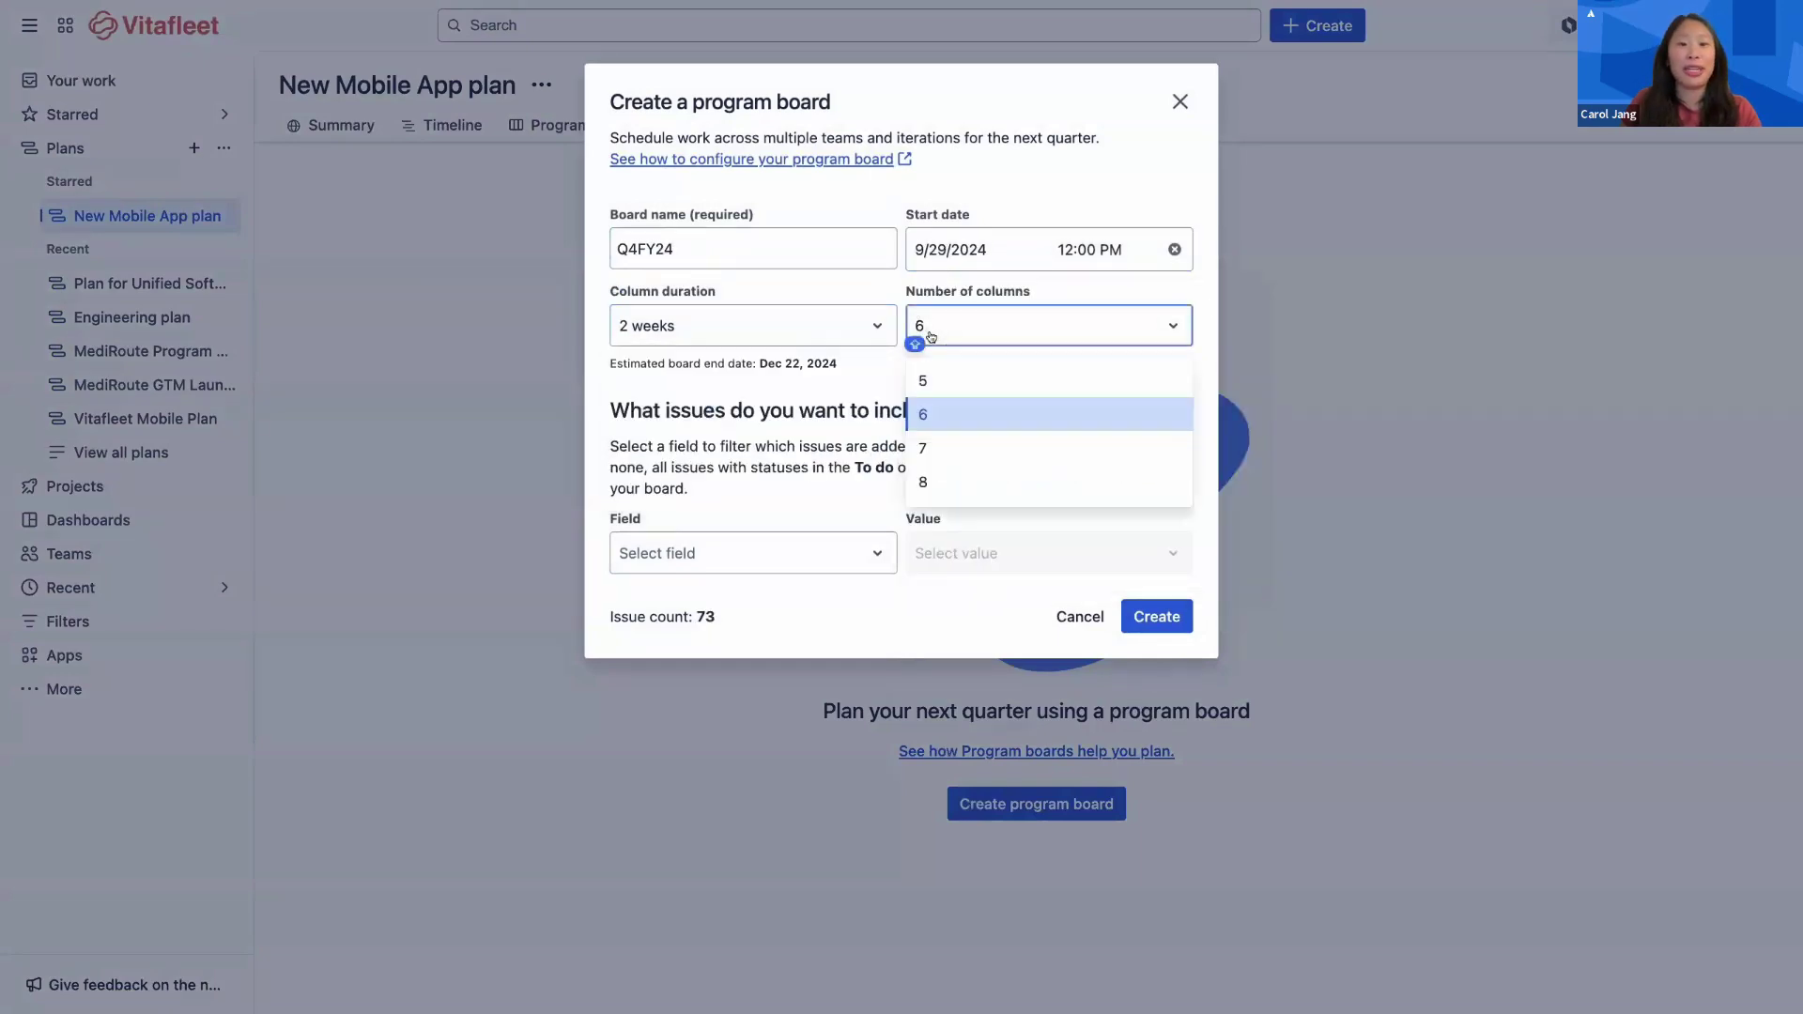
pyautogui.click(888, 390)
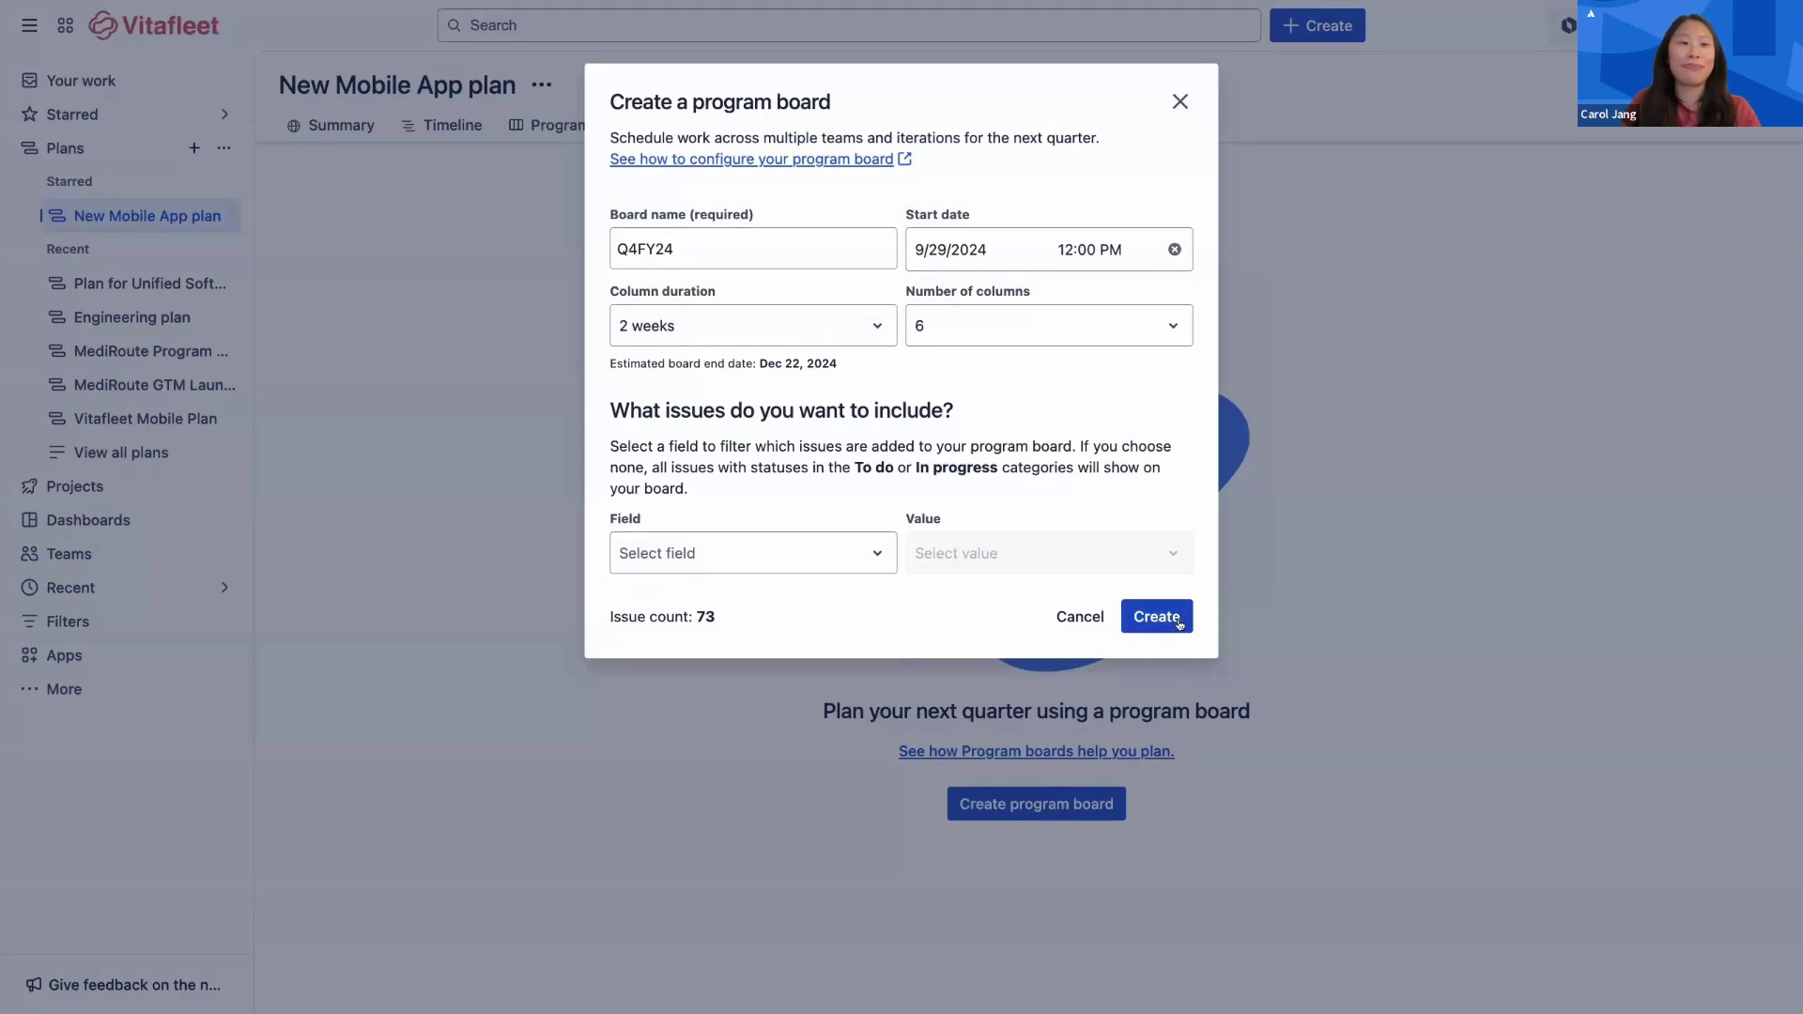
pyautogui.click(1181, 617)
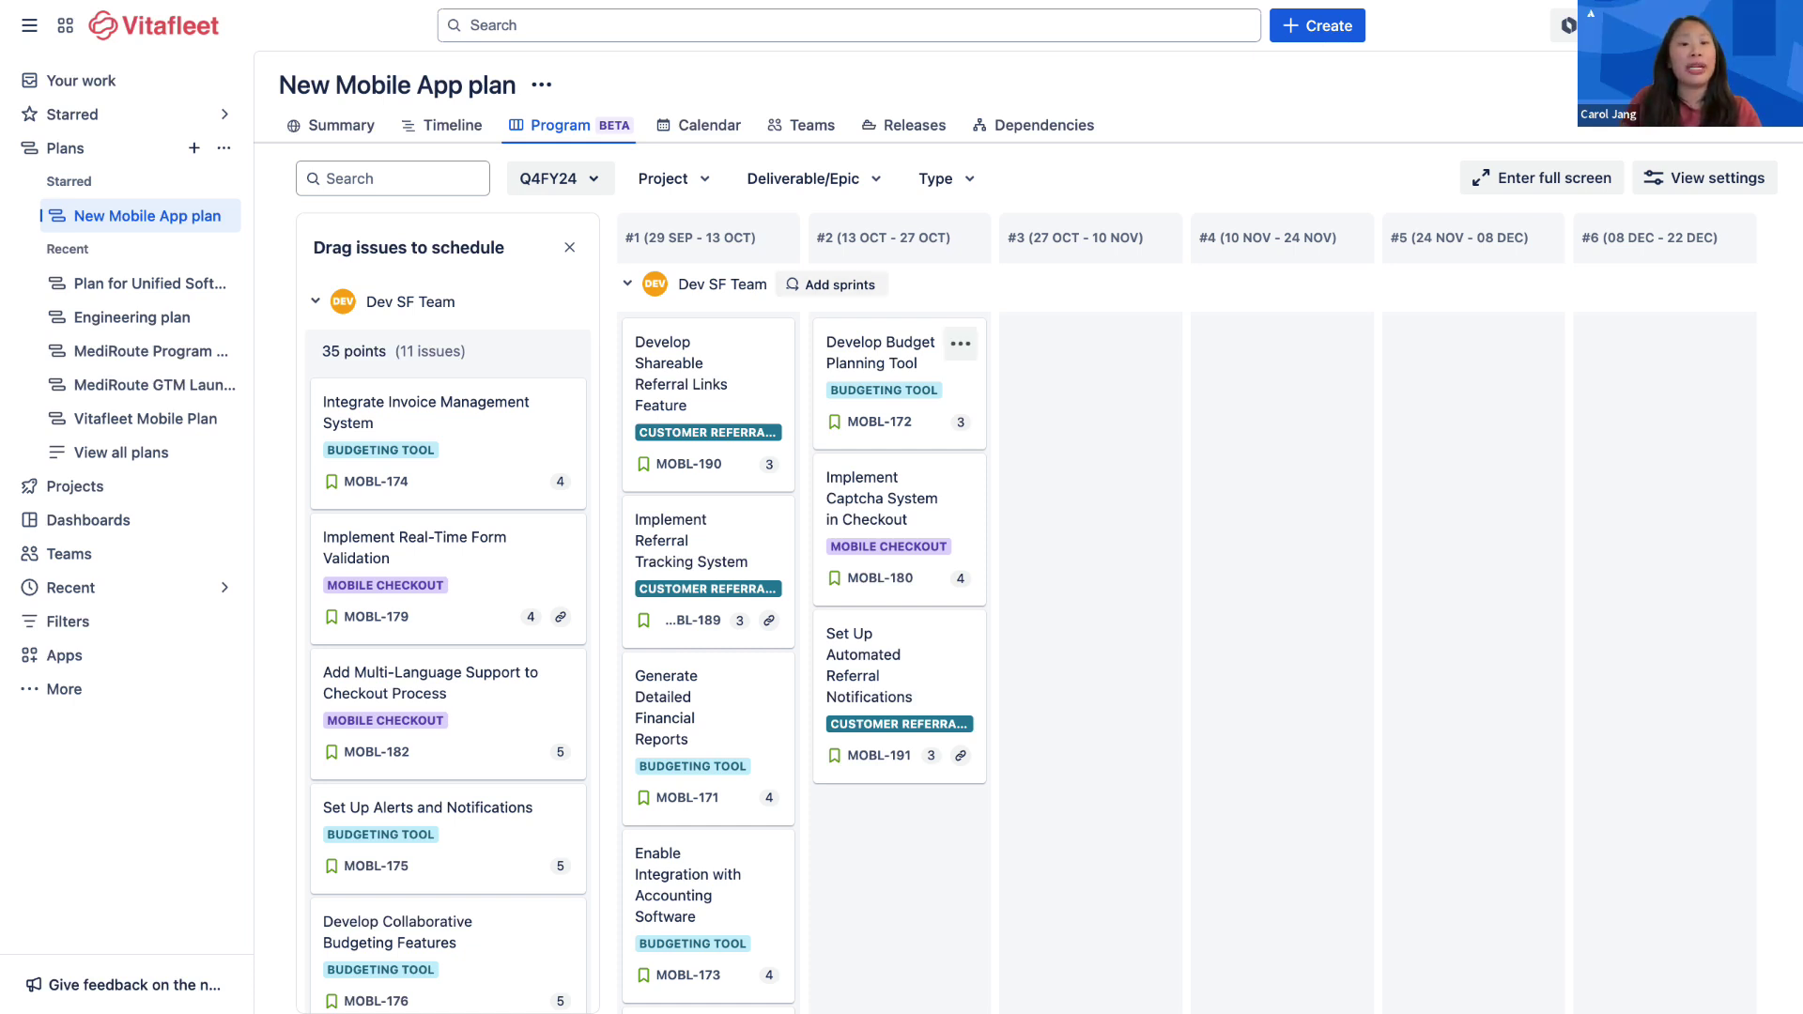
# Add sprints for the Dev SF Team, linking MOBL SF Sprint 1 to column #1 (29 Sep - 13 Oct).
pyautogui.click(839, 284)
pyautogui.click(1069, 266)
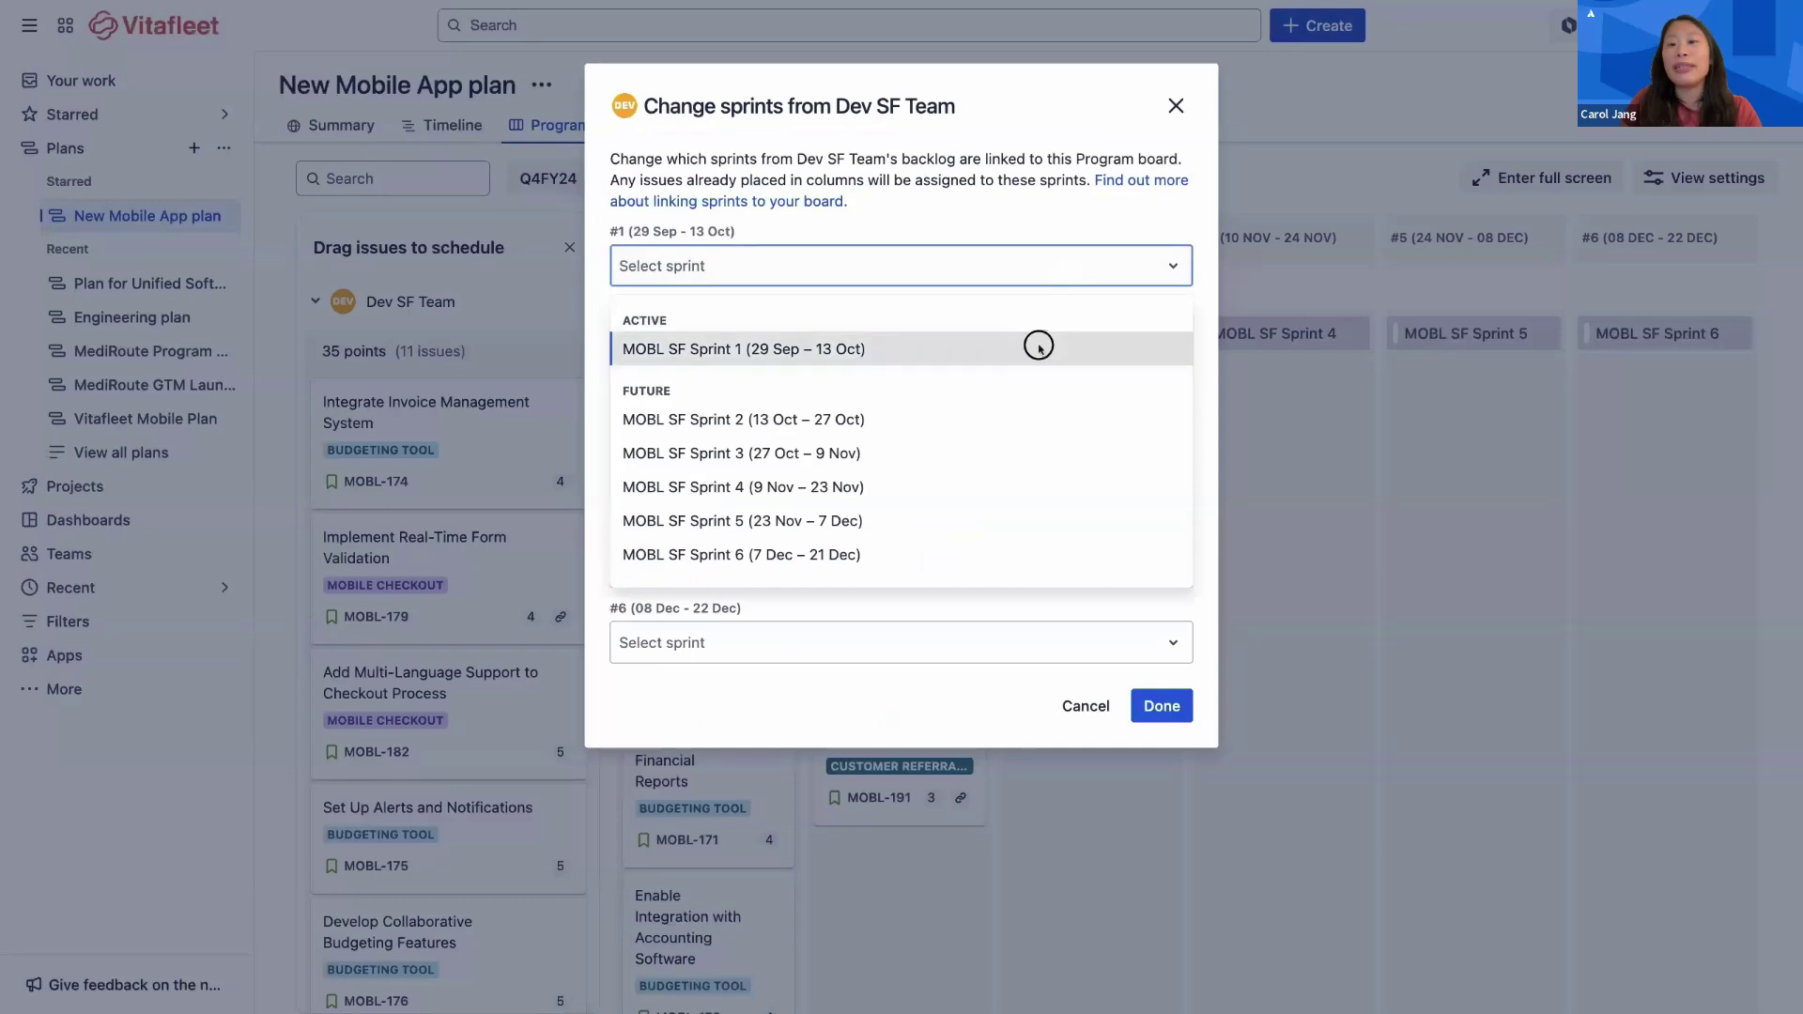
pyautogui.click(1042, 345)
pyautogui.click(1163, 706)
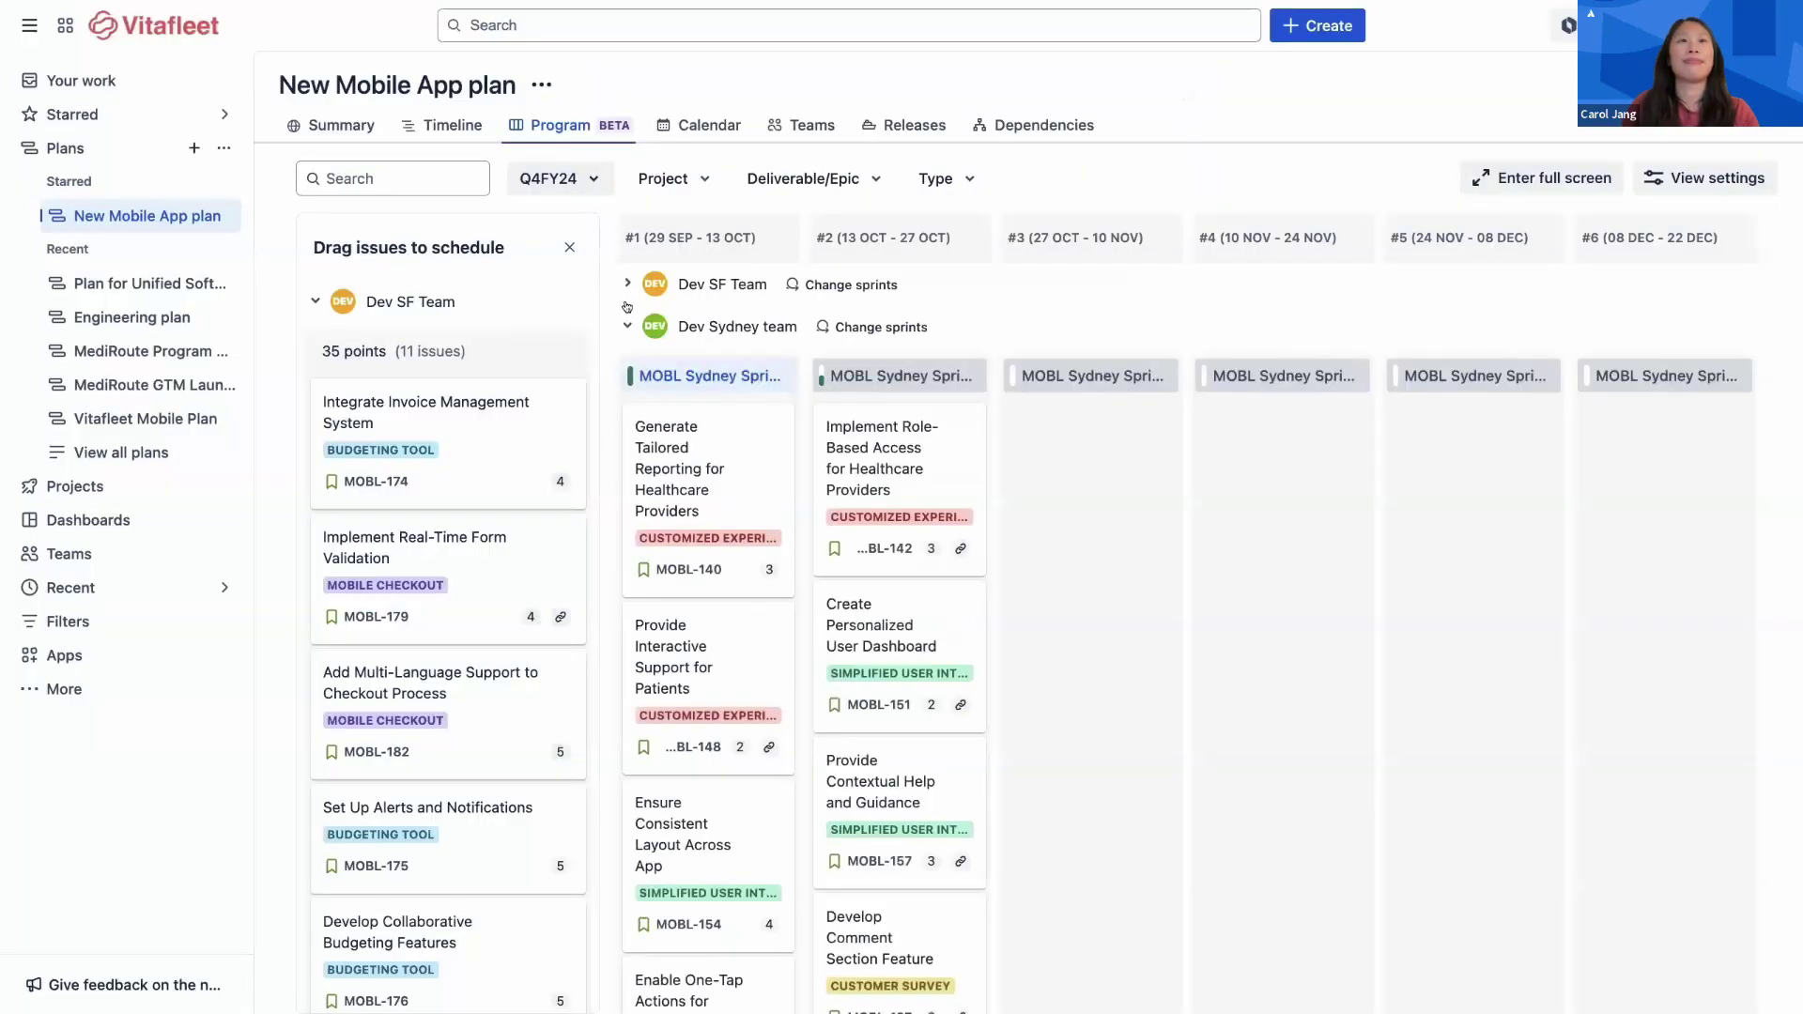
# Schedule the Dev SF Team's unscheduled issues: MOBL-174 in MOBL SF Sprint 2, MOBL-179 in Sprint 3 and MOBL-182 in Sprint 4.
pyautogui.click(628, 283)
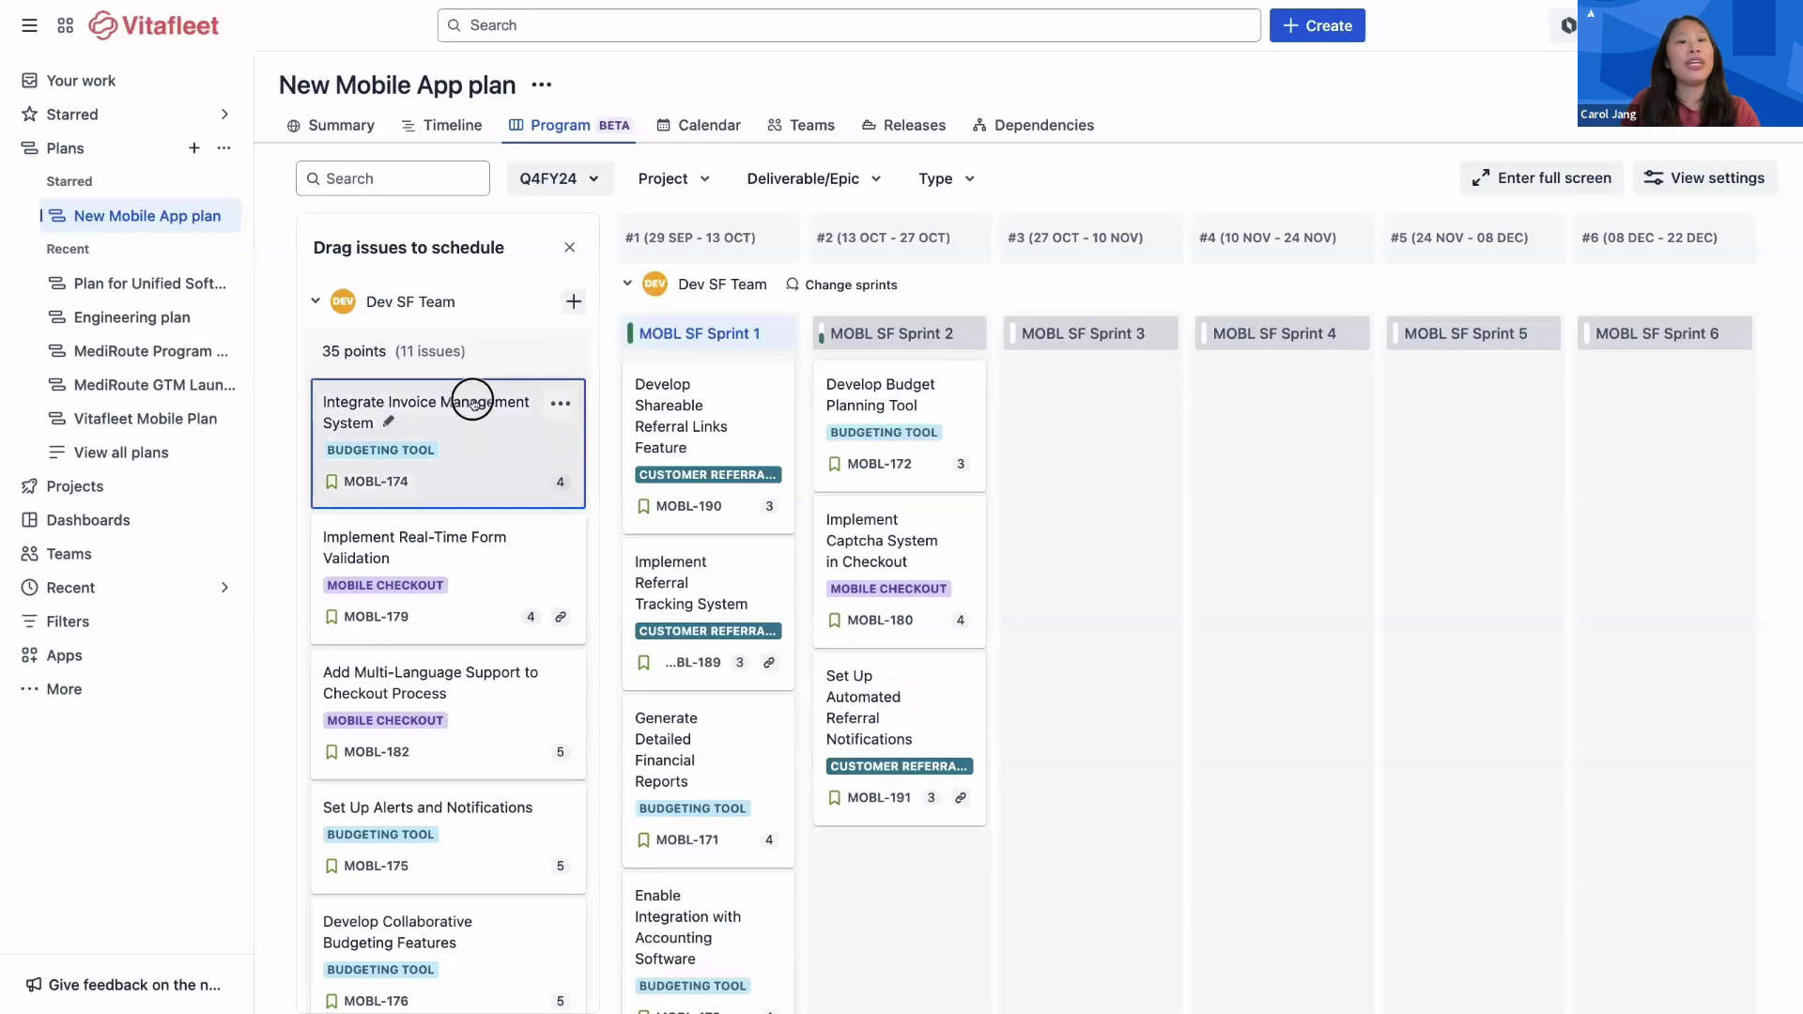
pyautogui.moveTo(475, 399); pyautogui.dragTo(1113, 366)
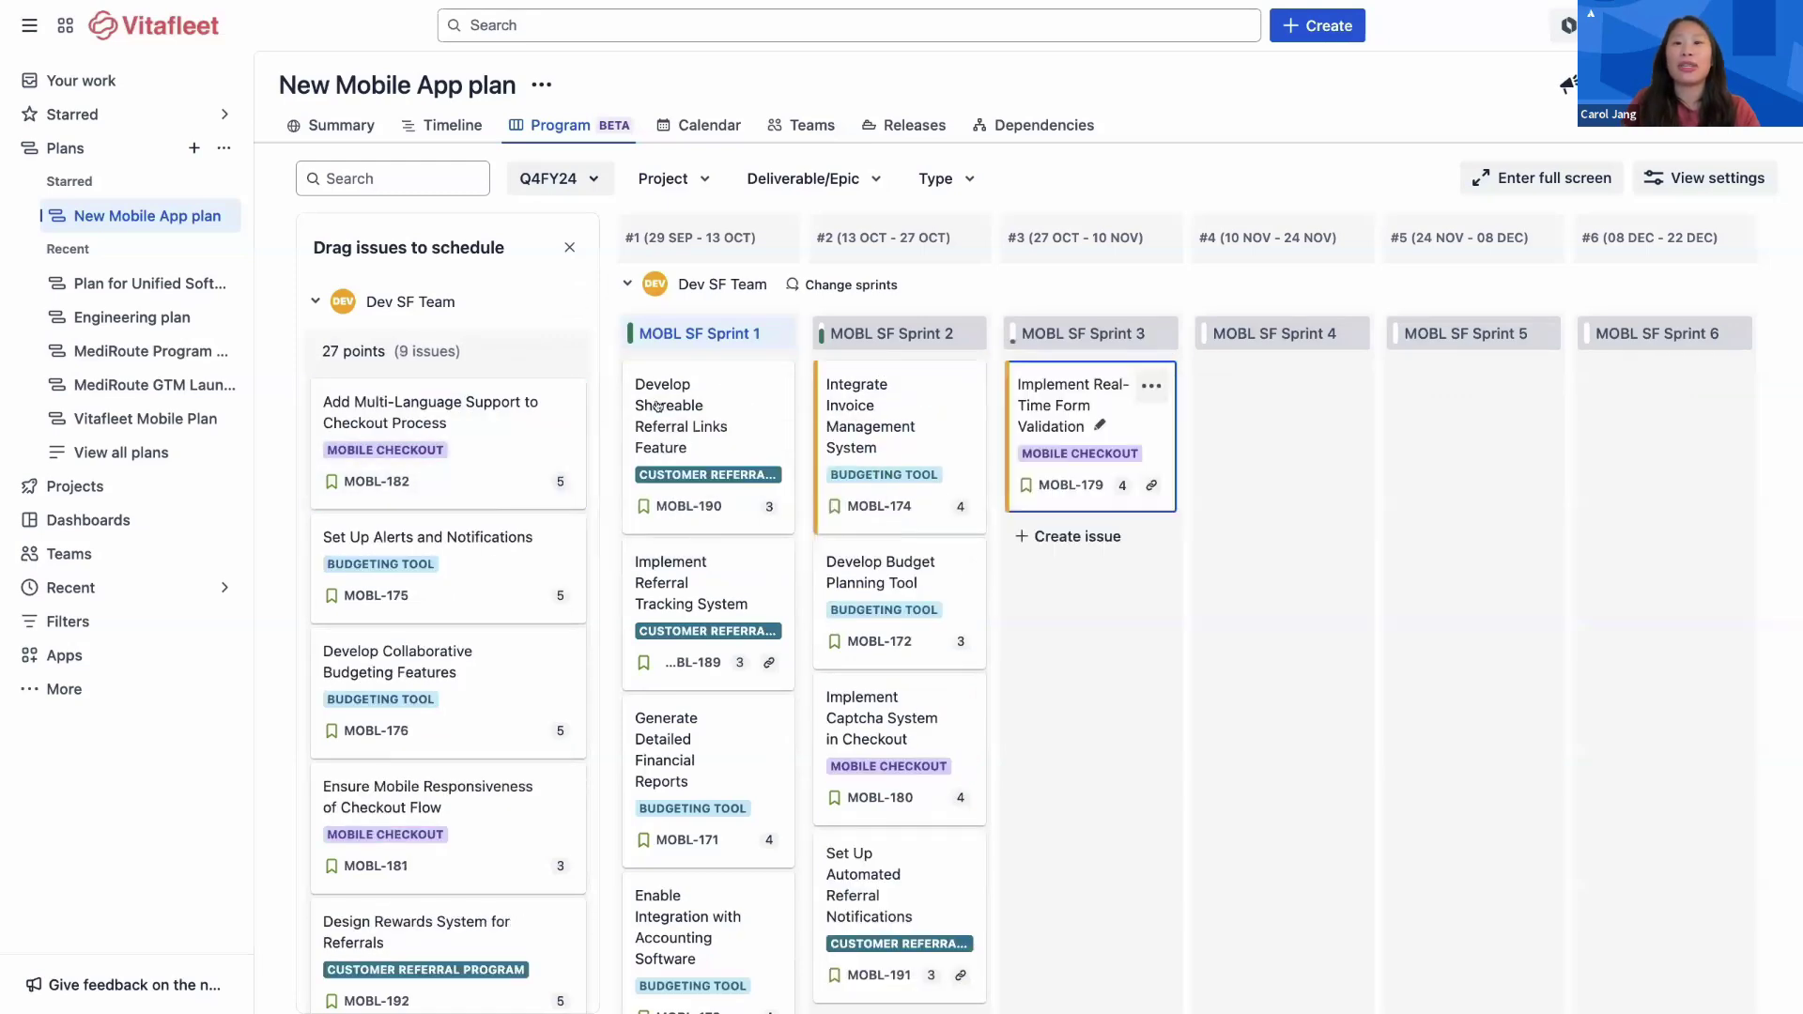
pyautogui.moveTo(491, 428); pyautogui.dragTo(1209, 404)
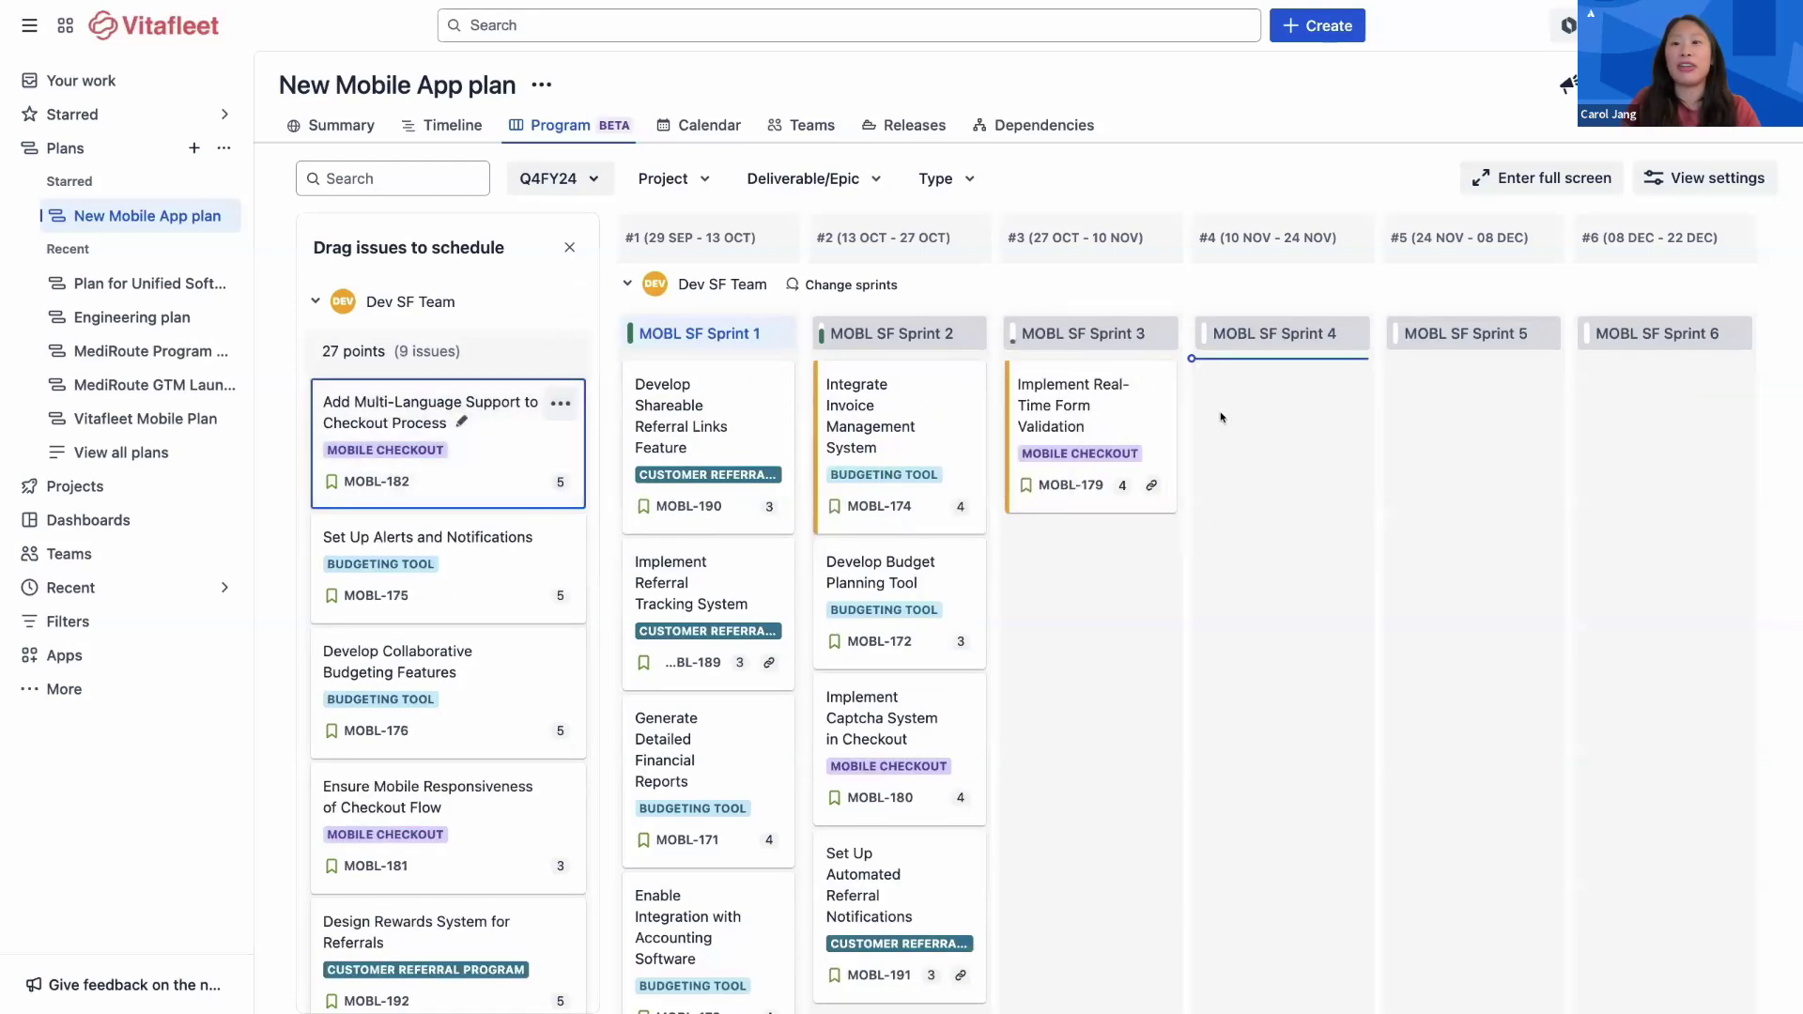
# Collapse both Dev SF Team sections and schedule the Dev Sydney team's issue MOBL-141 in column #3 (27 Oct - 10 Nov).
pyautogui.click(627, 283)
pyautogui.click(315, 301)
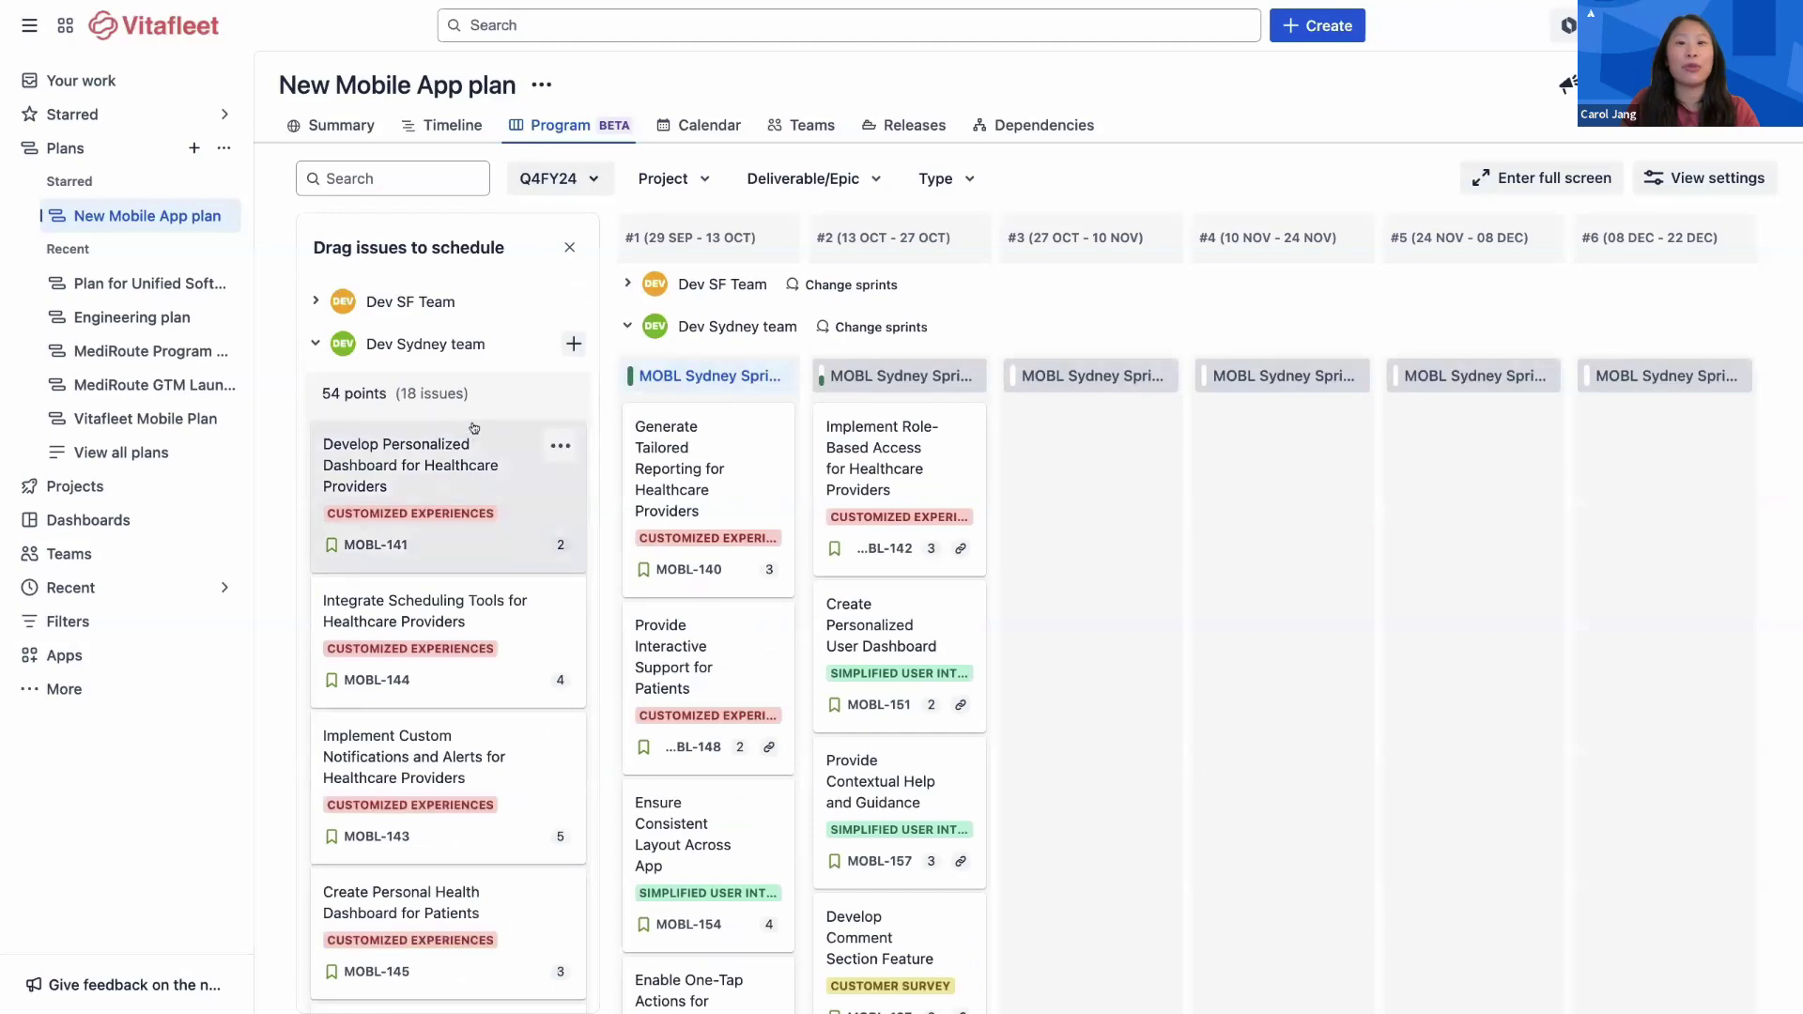
pyautogui.moveTo(497, 425); pyautogui.dragTo(1081, 414)
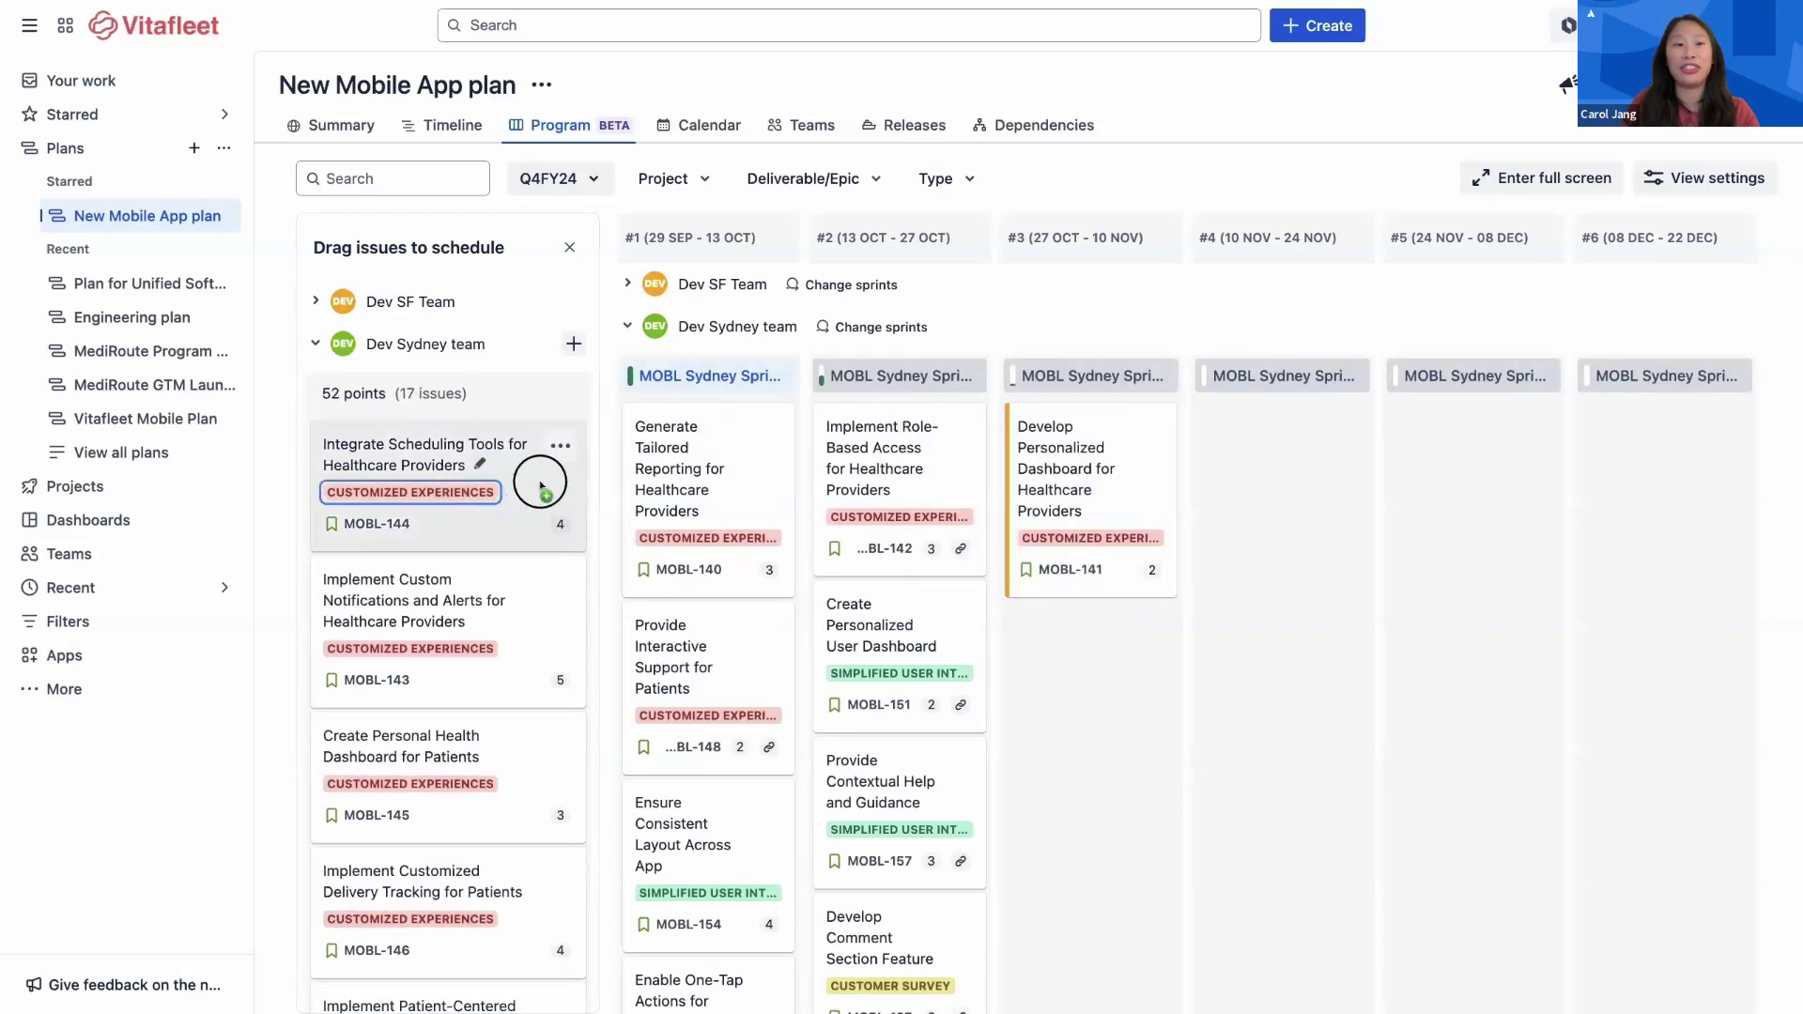
# Schedule the Dev Sydney team's issue MOBL-144 in column #4 (10 Nov - 24 Nov) and collapse both Dev Sydney team sections.
pyautogui.moveTo(547, 475); pyautogui.dragTo(1240, 448)
pyautogui.click(627, 326)
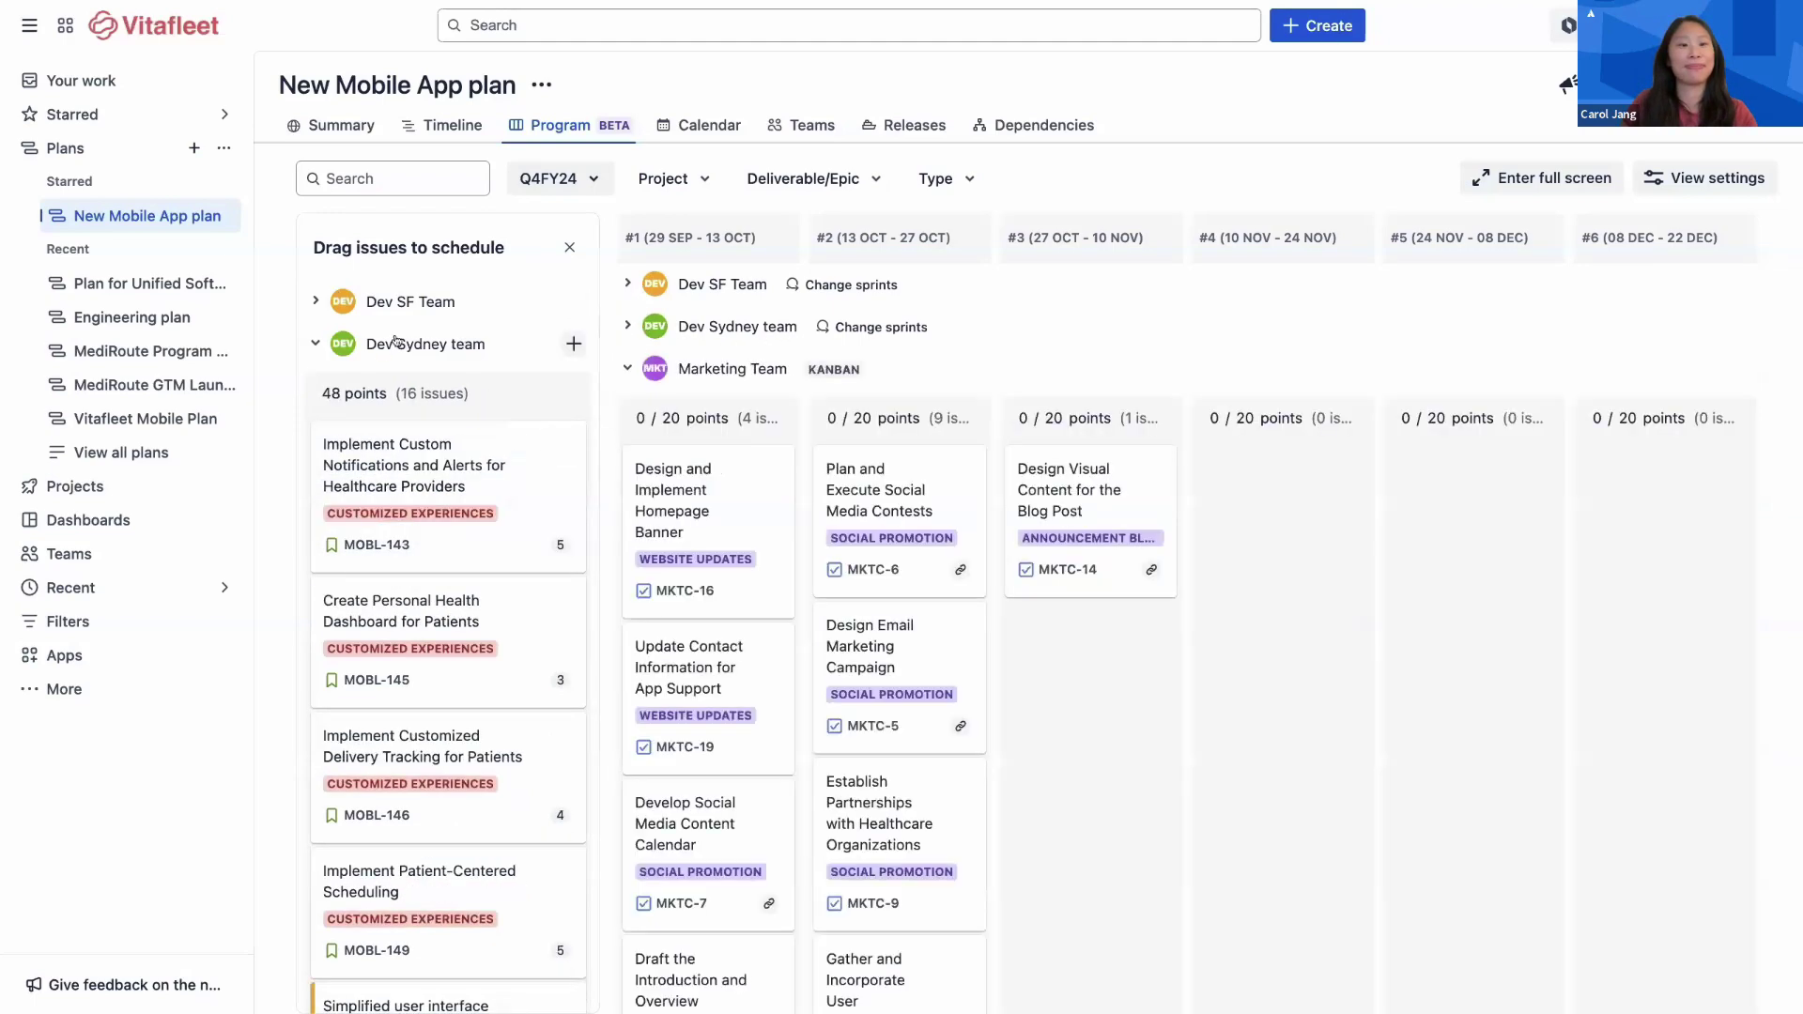
pyautogui.click(318, 346)
# Schedule two unscheduled Marketing Team issues, one in column #3 and one in column #4, and open the dependency on MKTC-6.
pyautogui.moveTo(451, 507); pyautogui.dragTo(1113, 663)
pyautogui.moveTo(349, 507); pyautogui.dragTo(1236, 496)
pyautogui.click(959, 572)
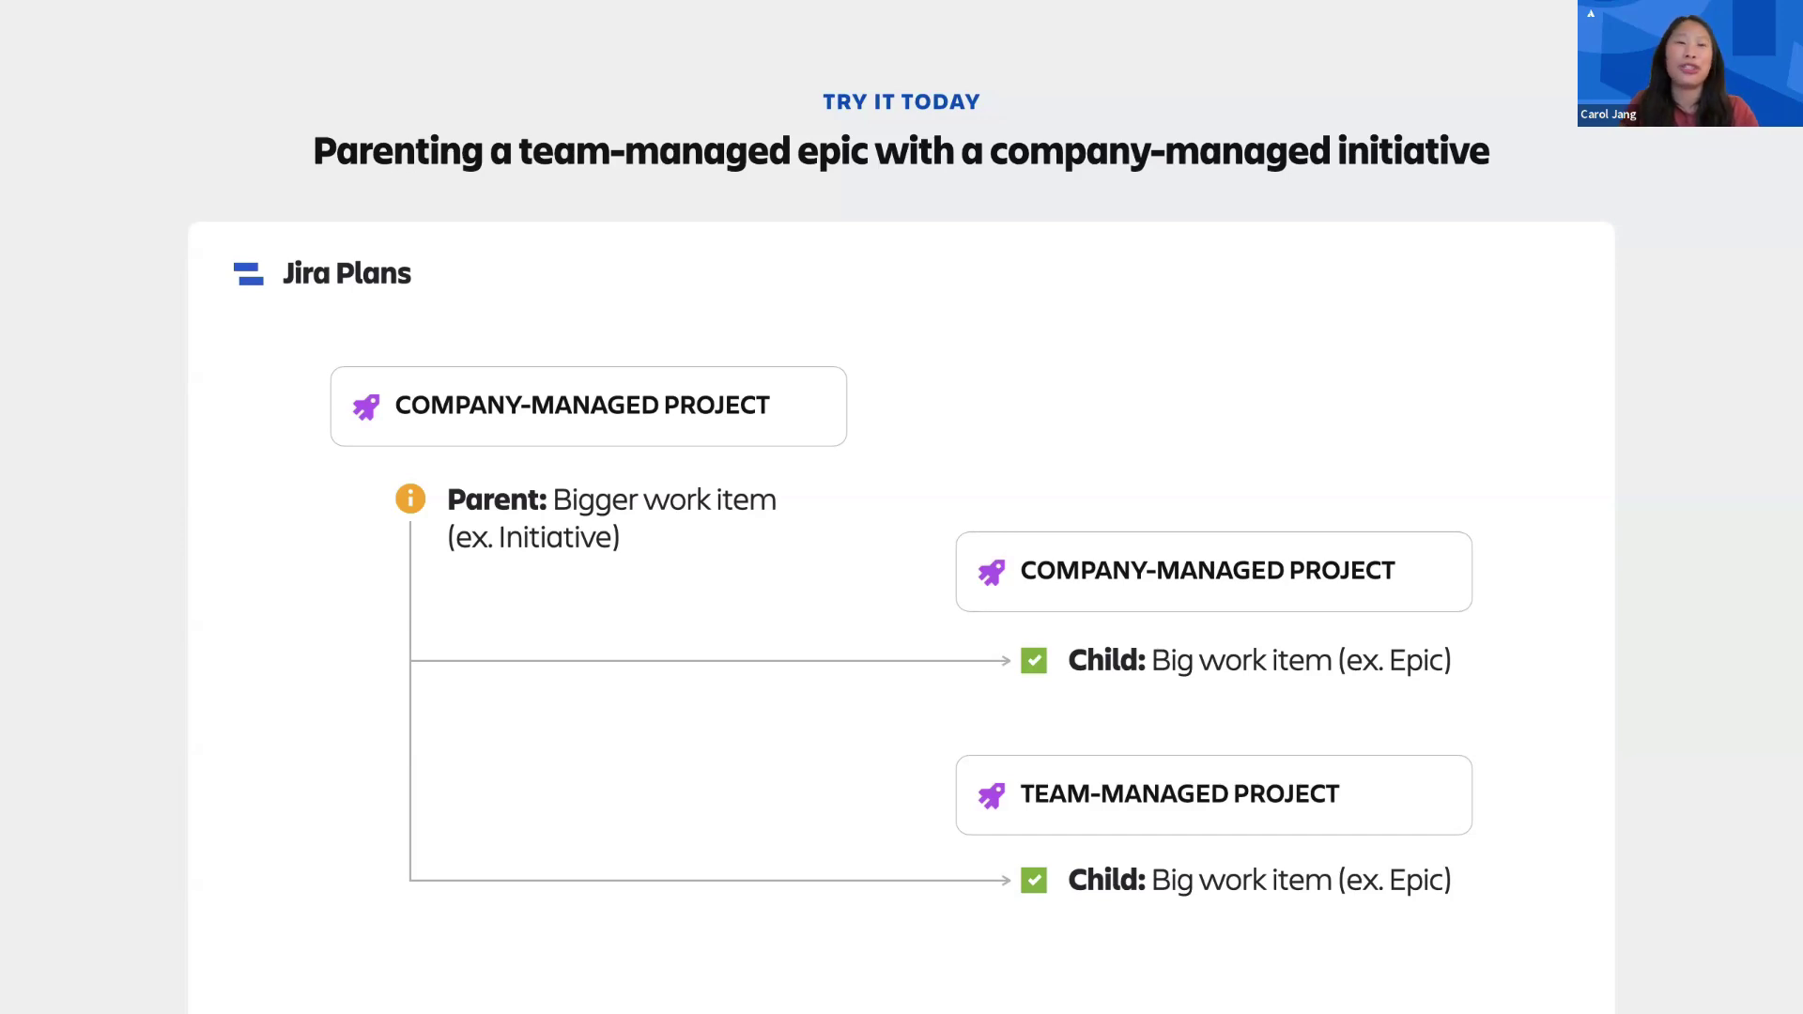
pyautogui.press('Right')
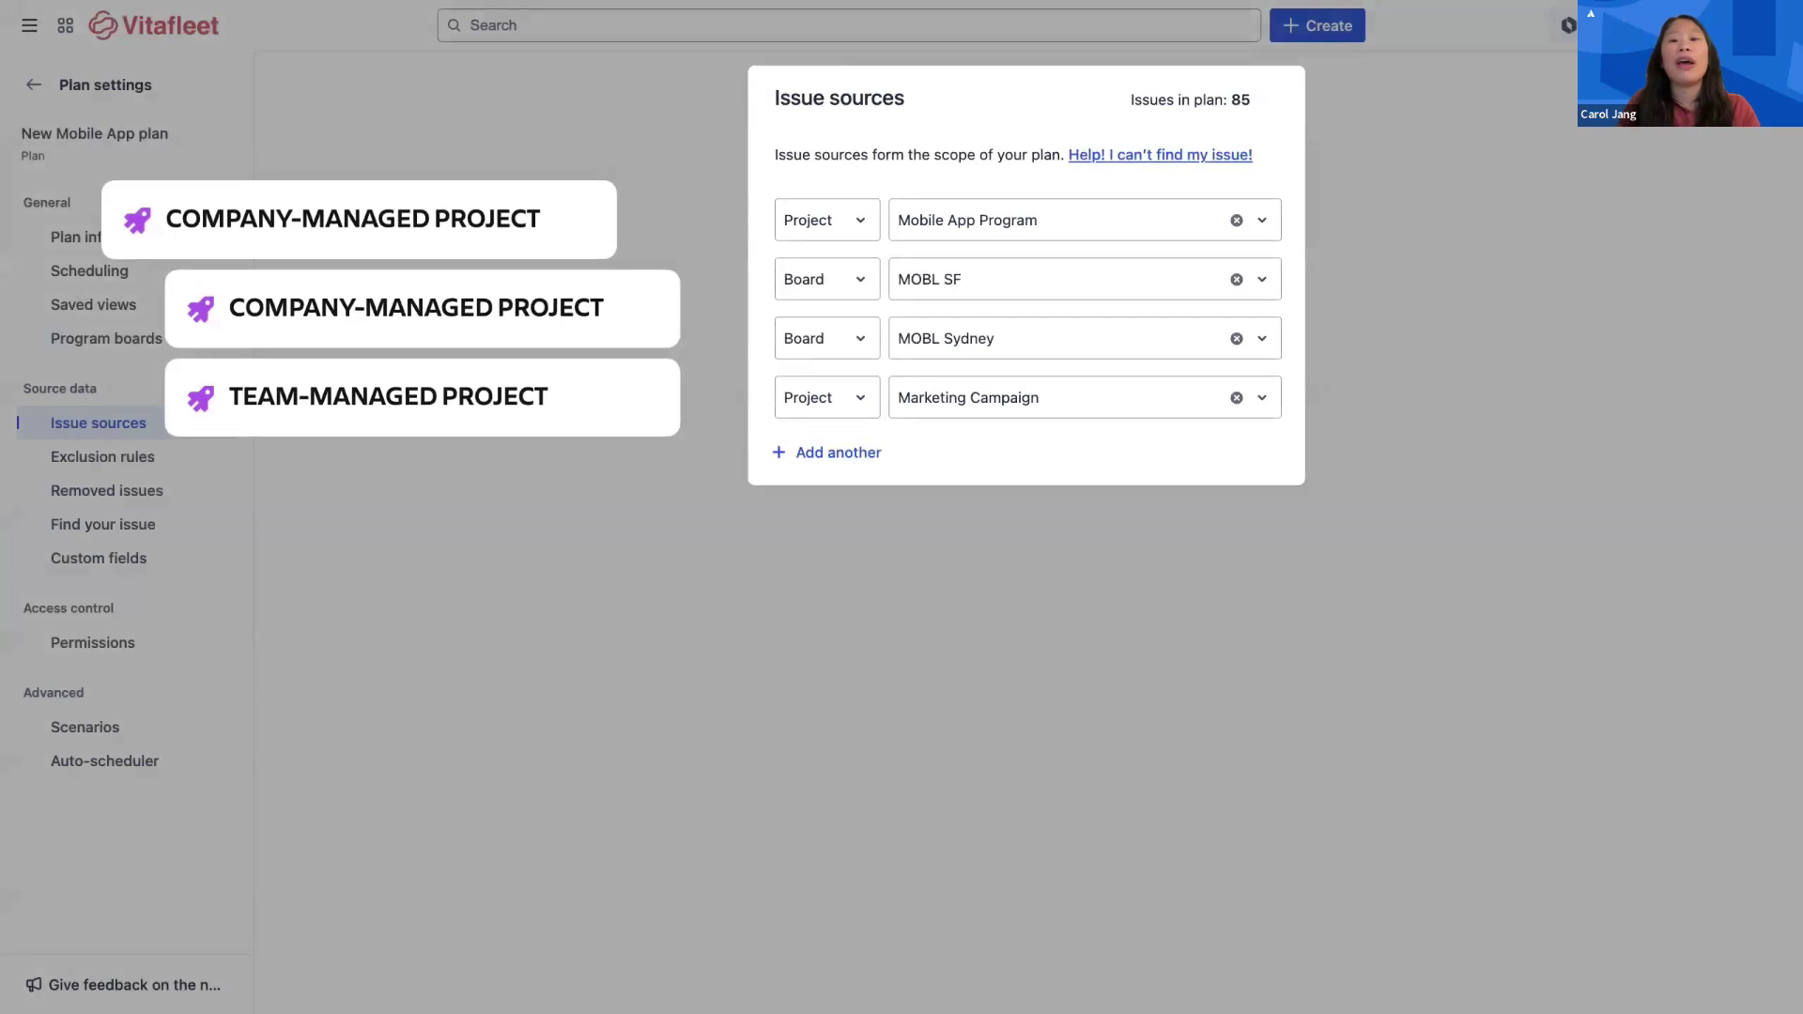
pyautogui.press('Right')
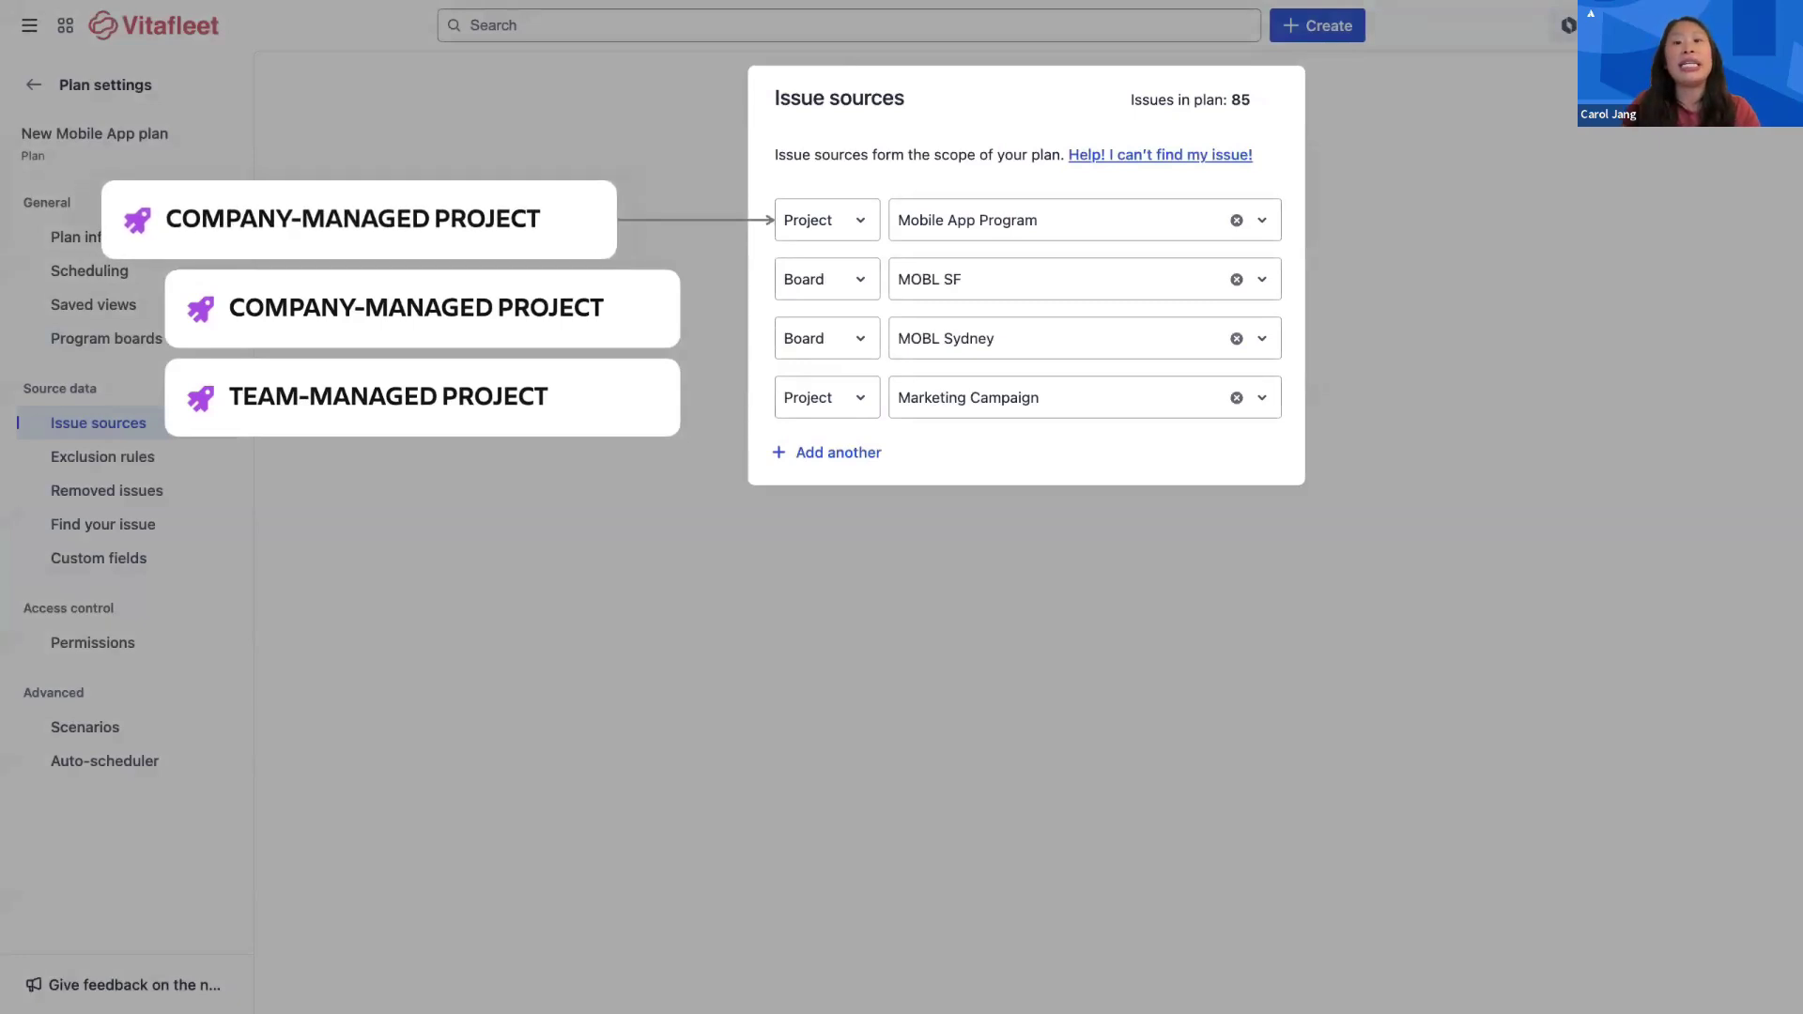
pyautogui.press('Right')
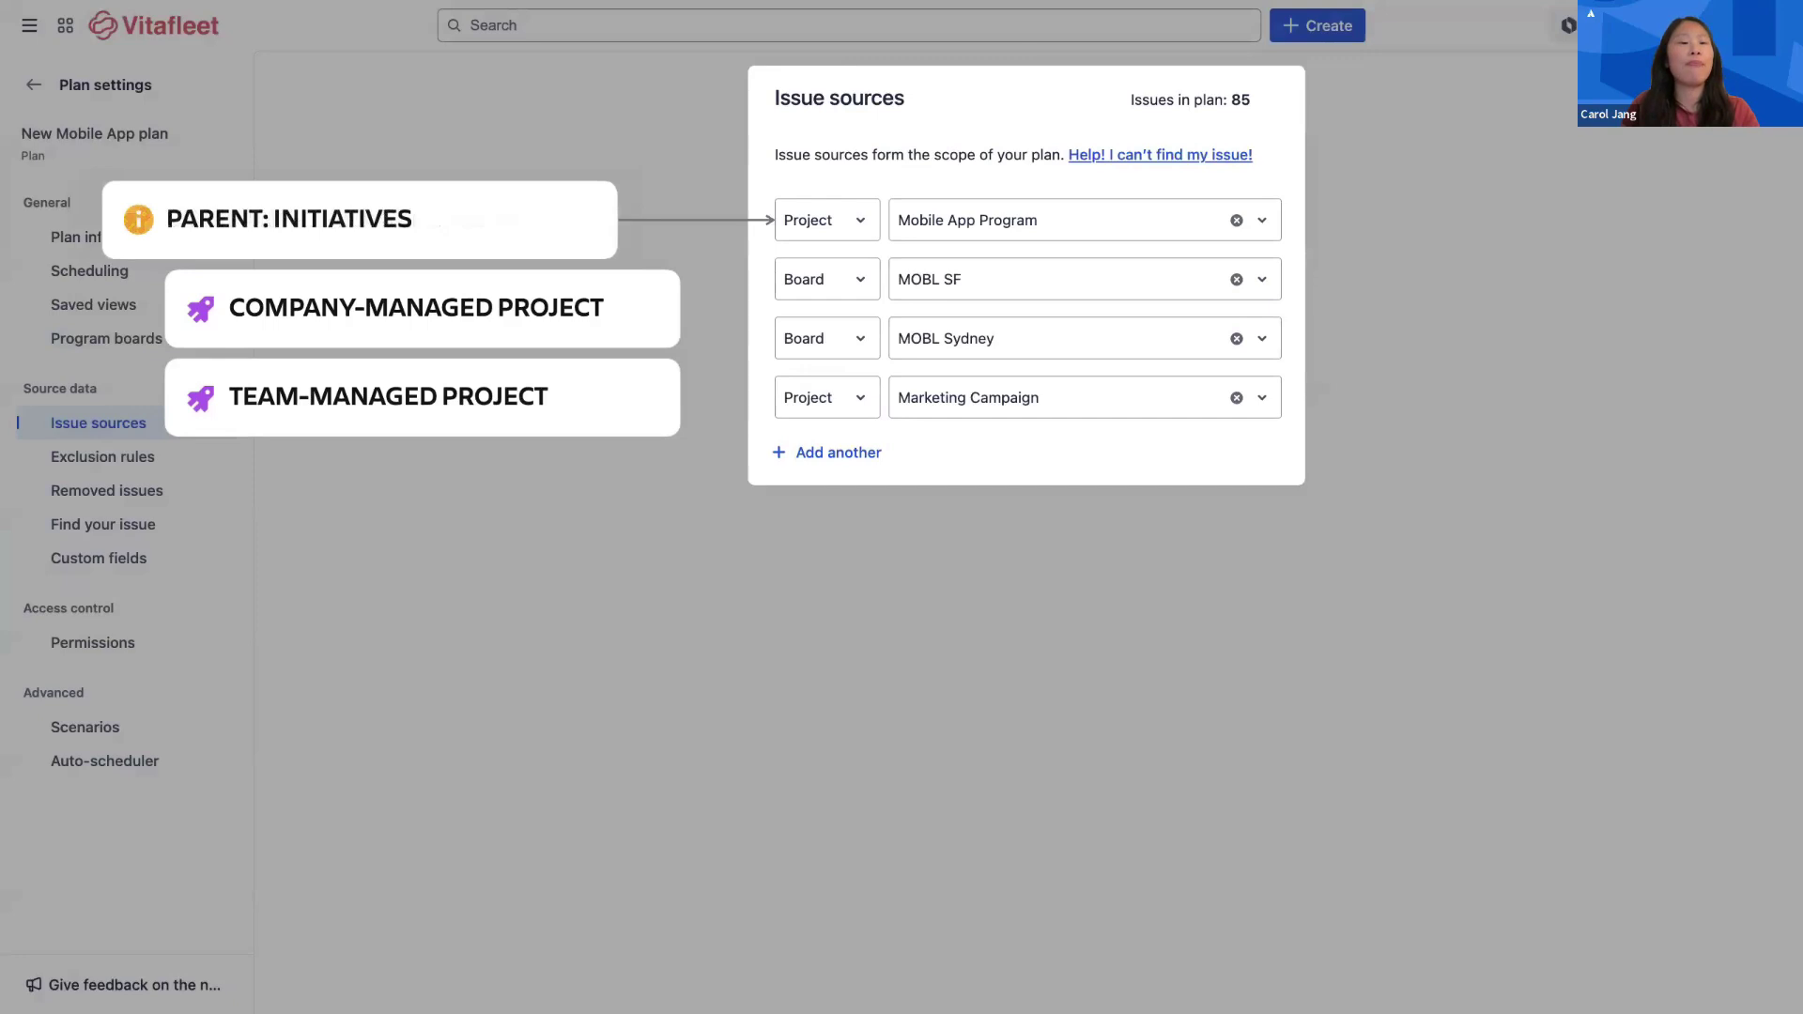
pyautogui.press('Right')
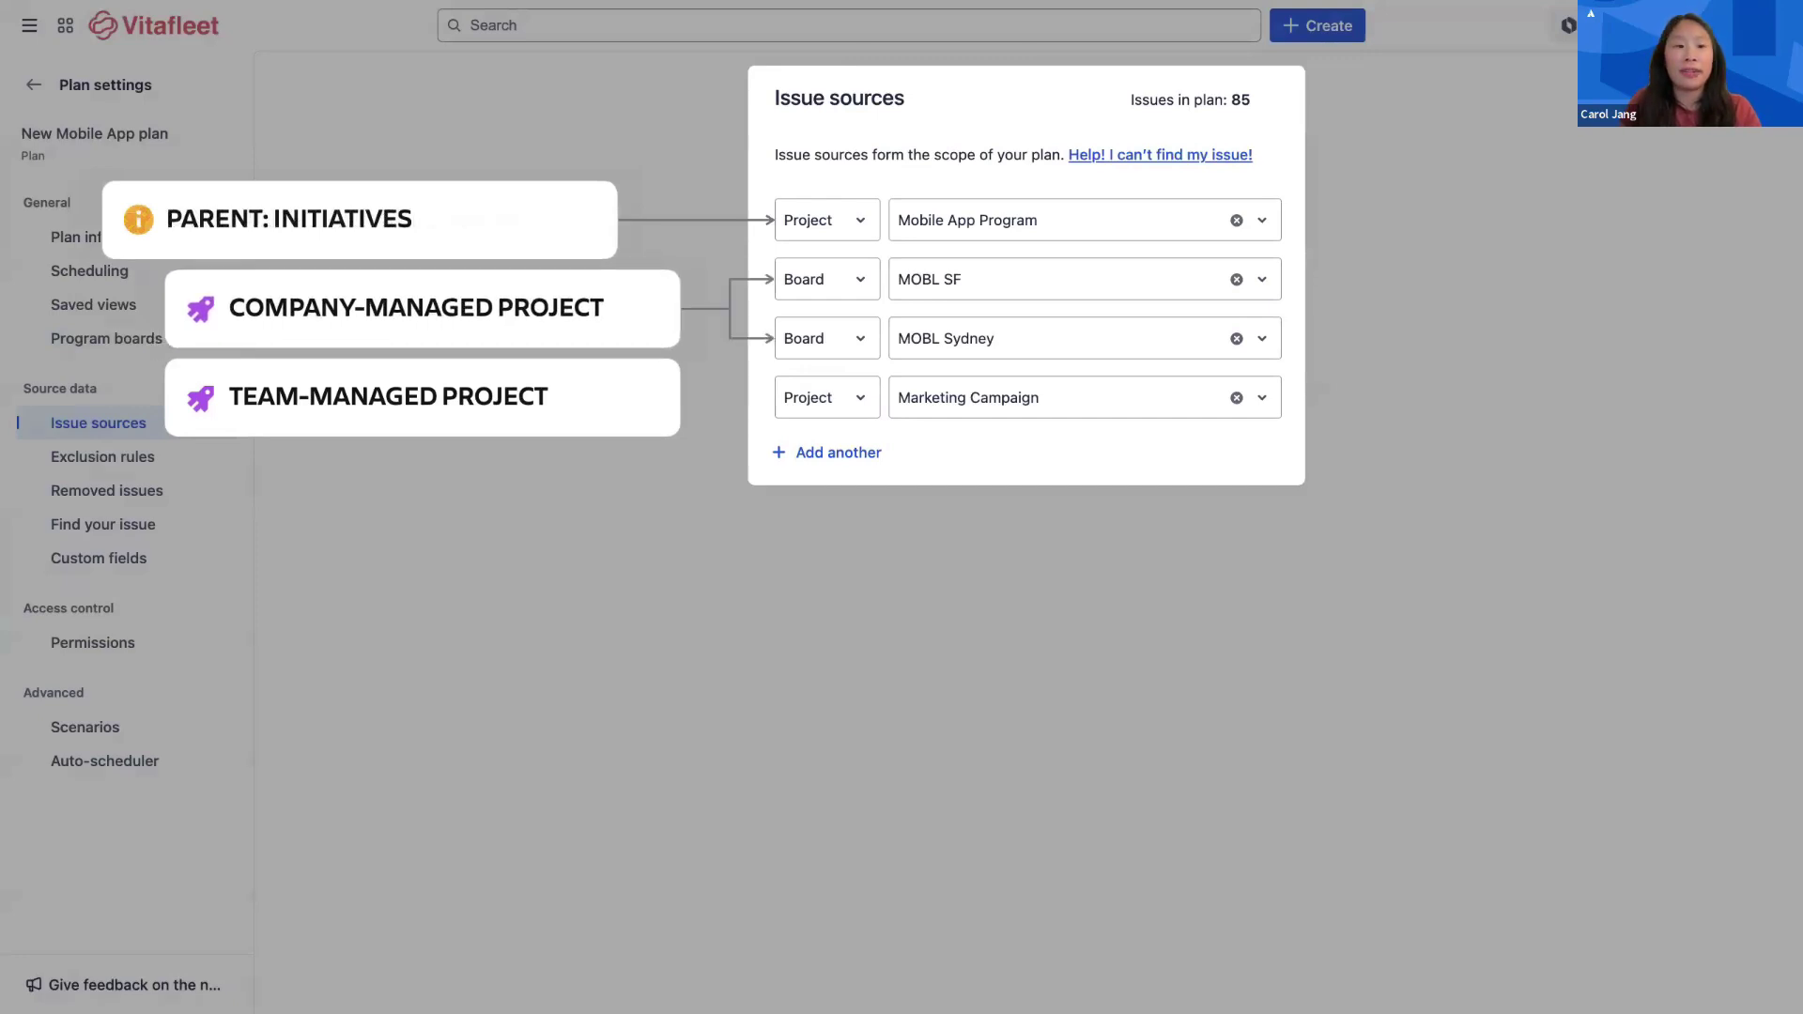
pyautogui.press('Right')
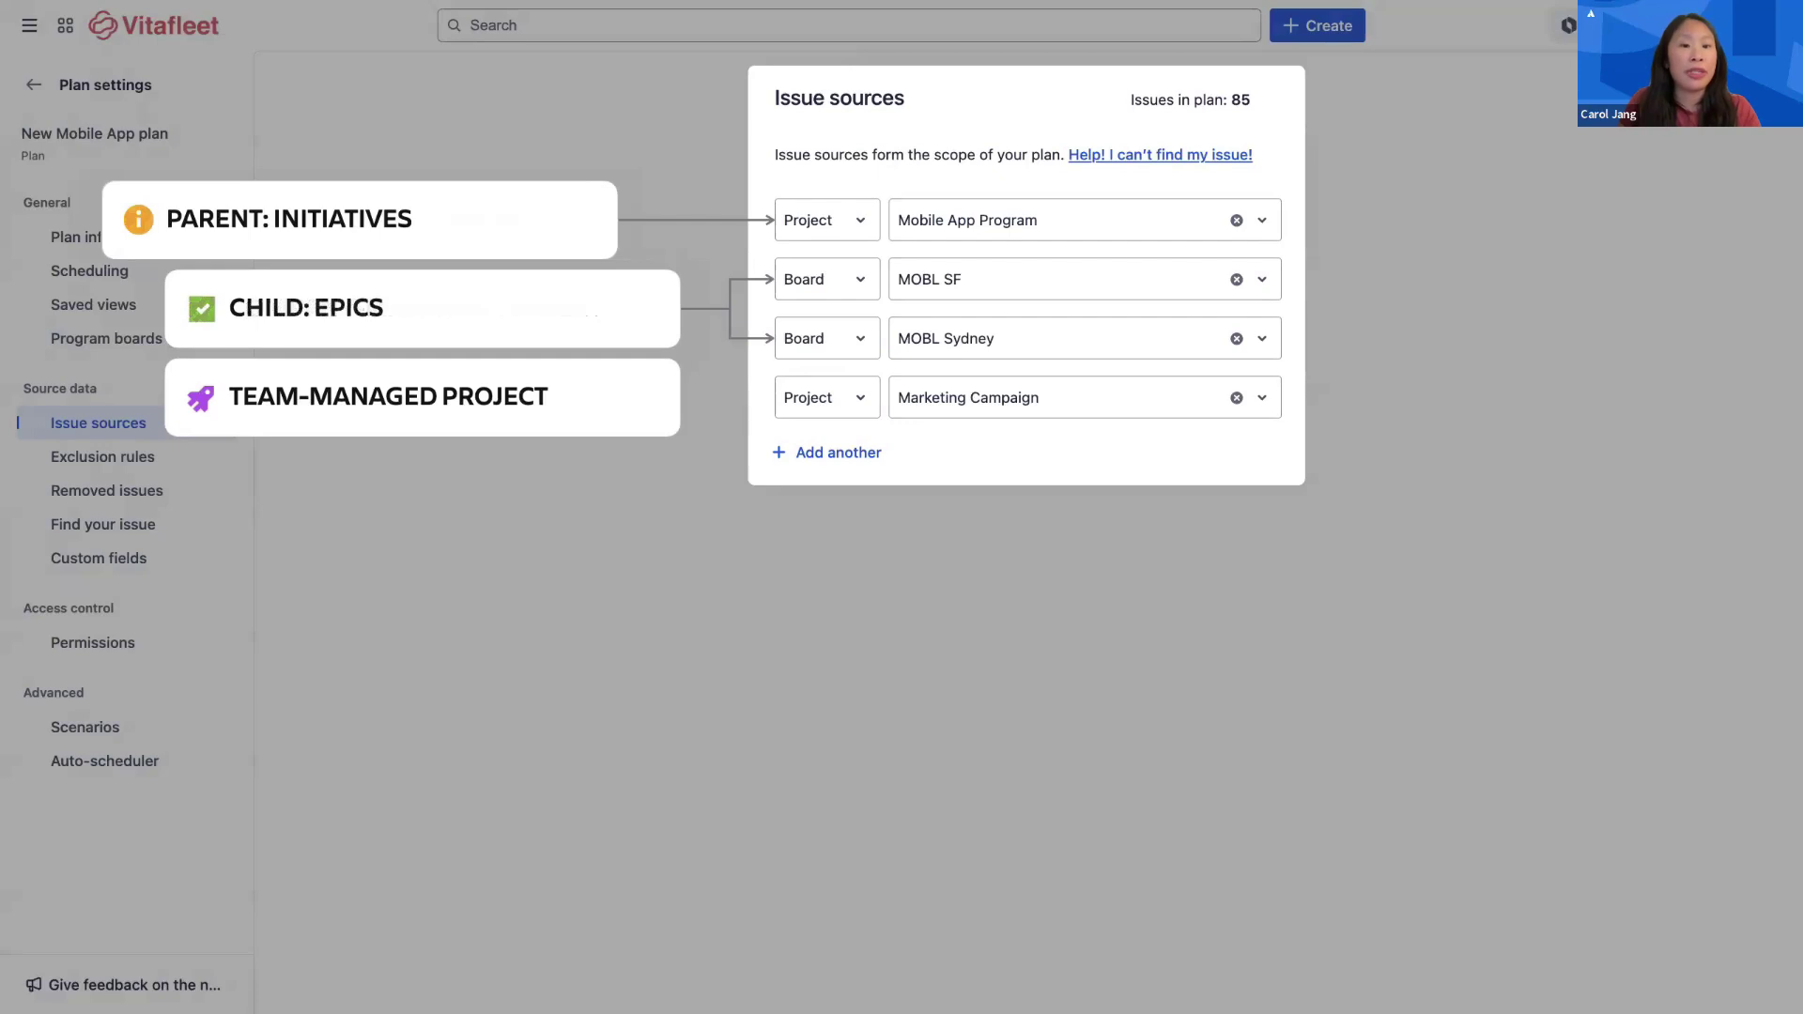
pyautogui.press('Right')
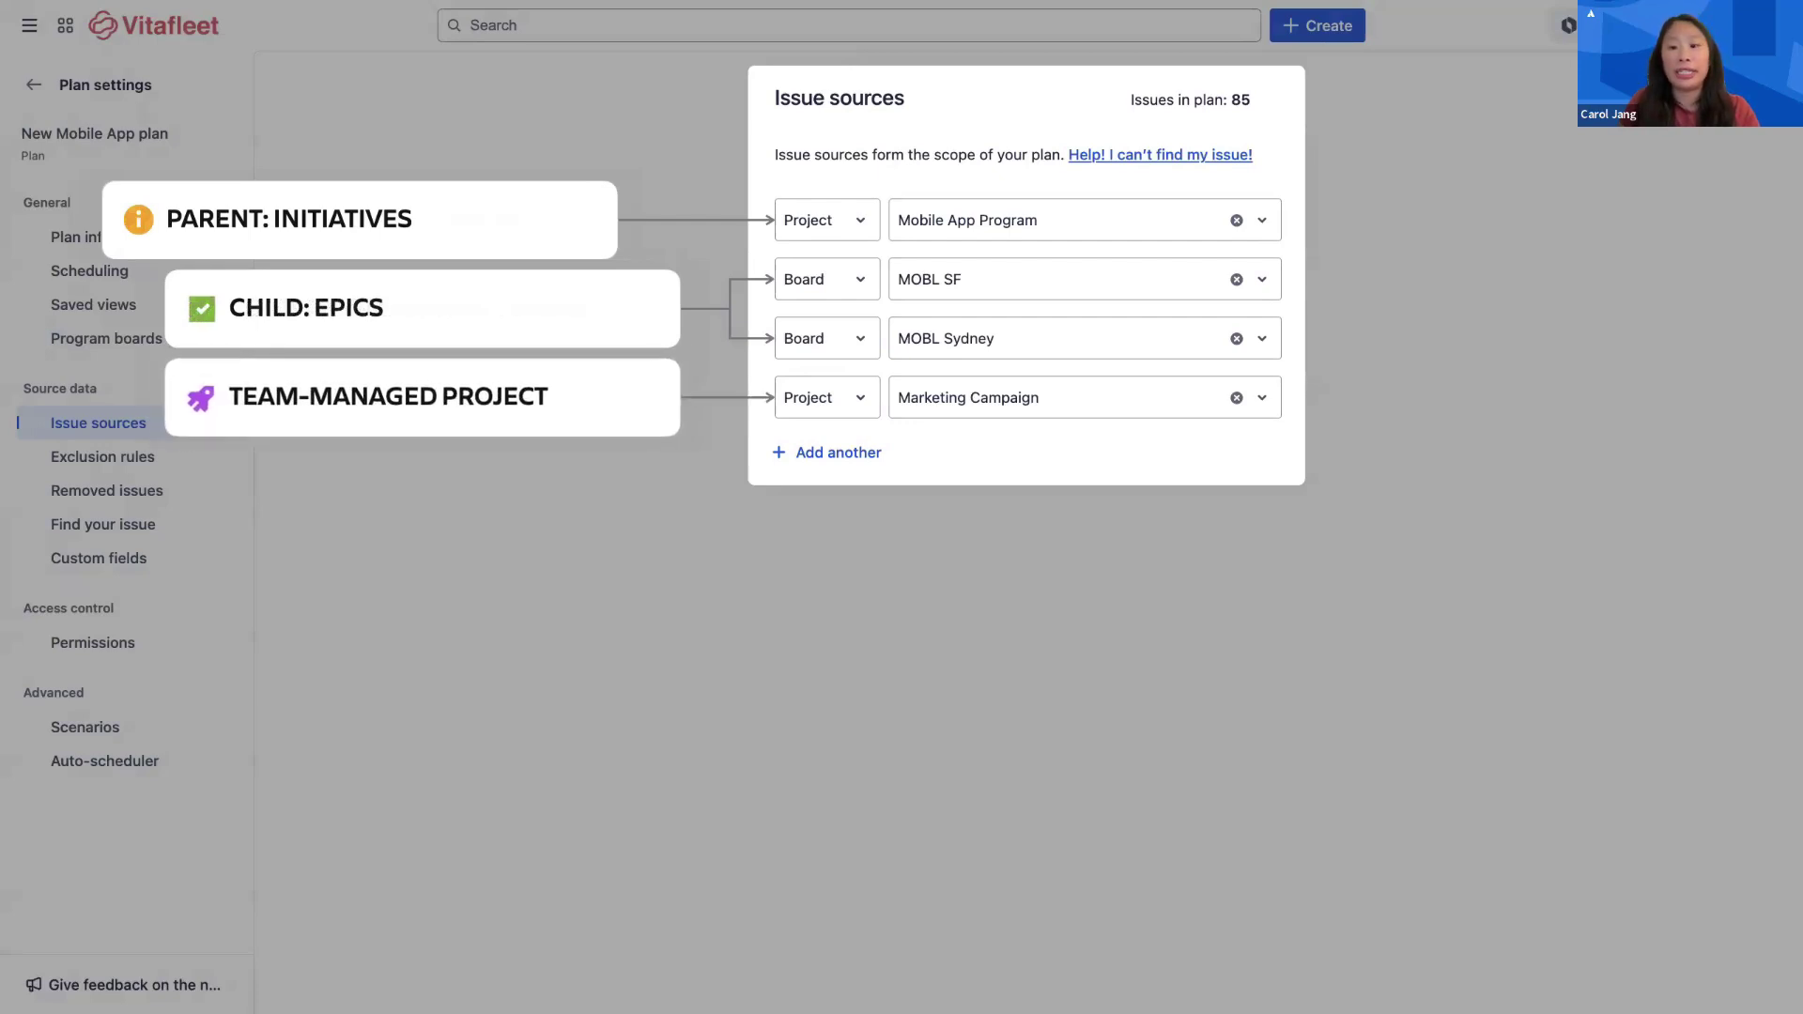
pyautogui.press('Right')
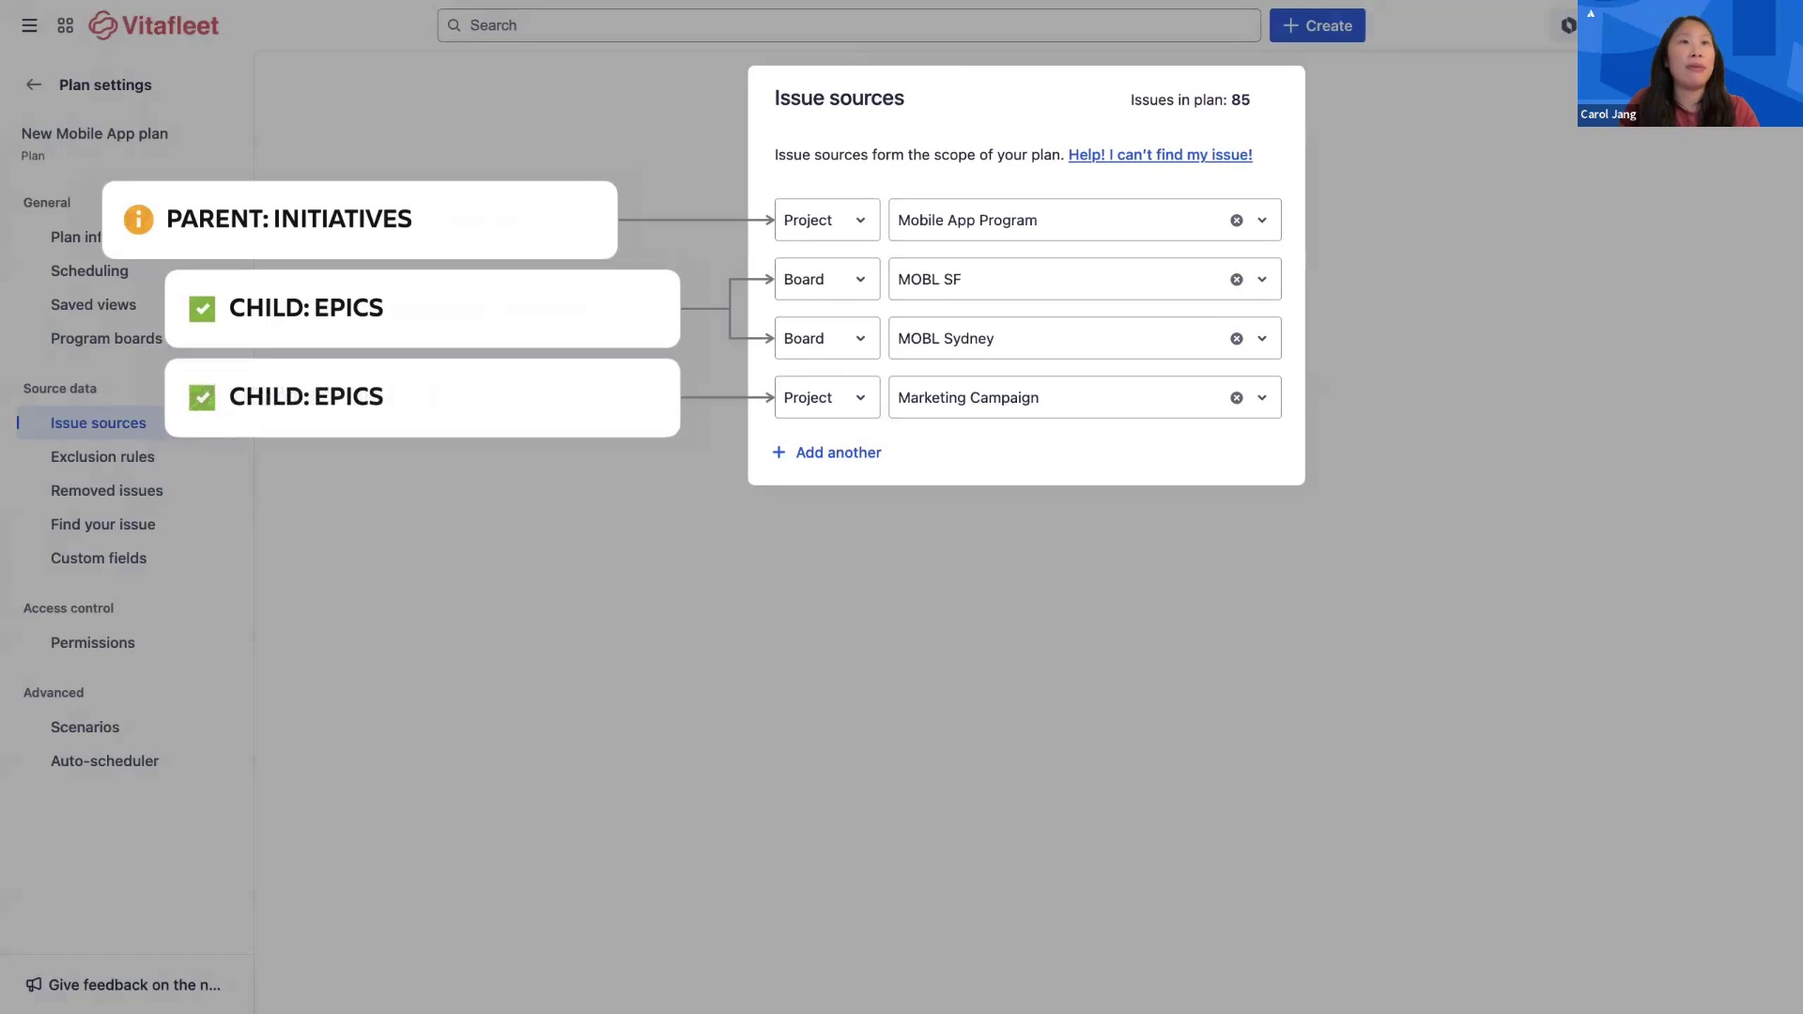
pyautogui.press('Right')
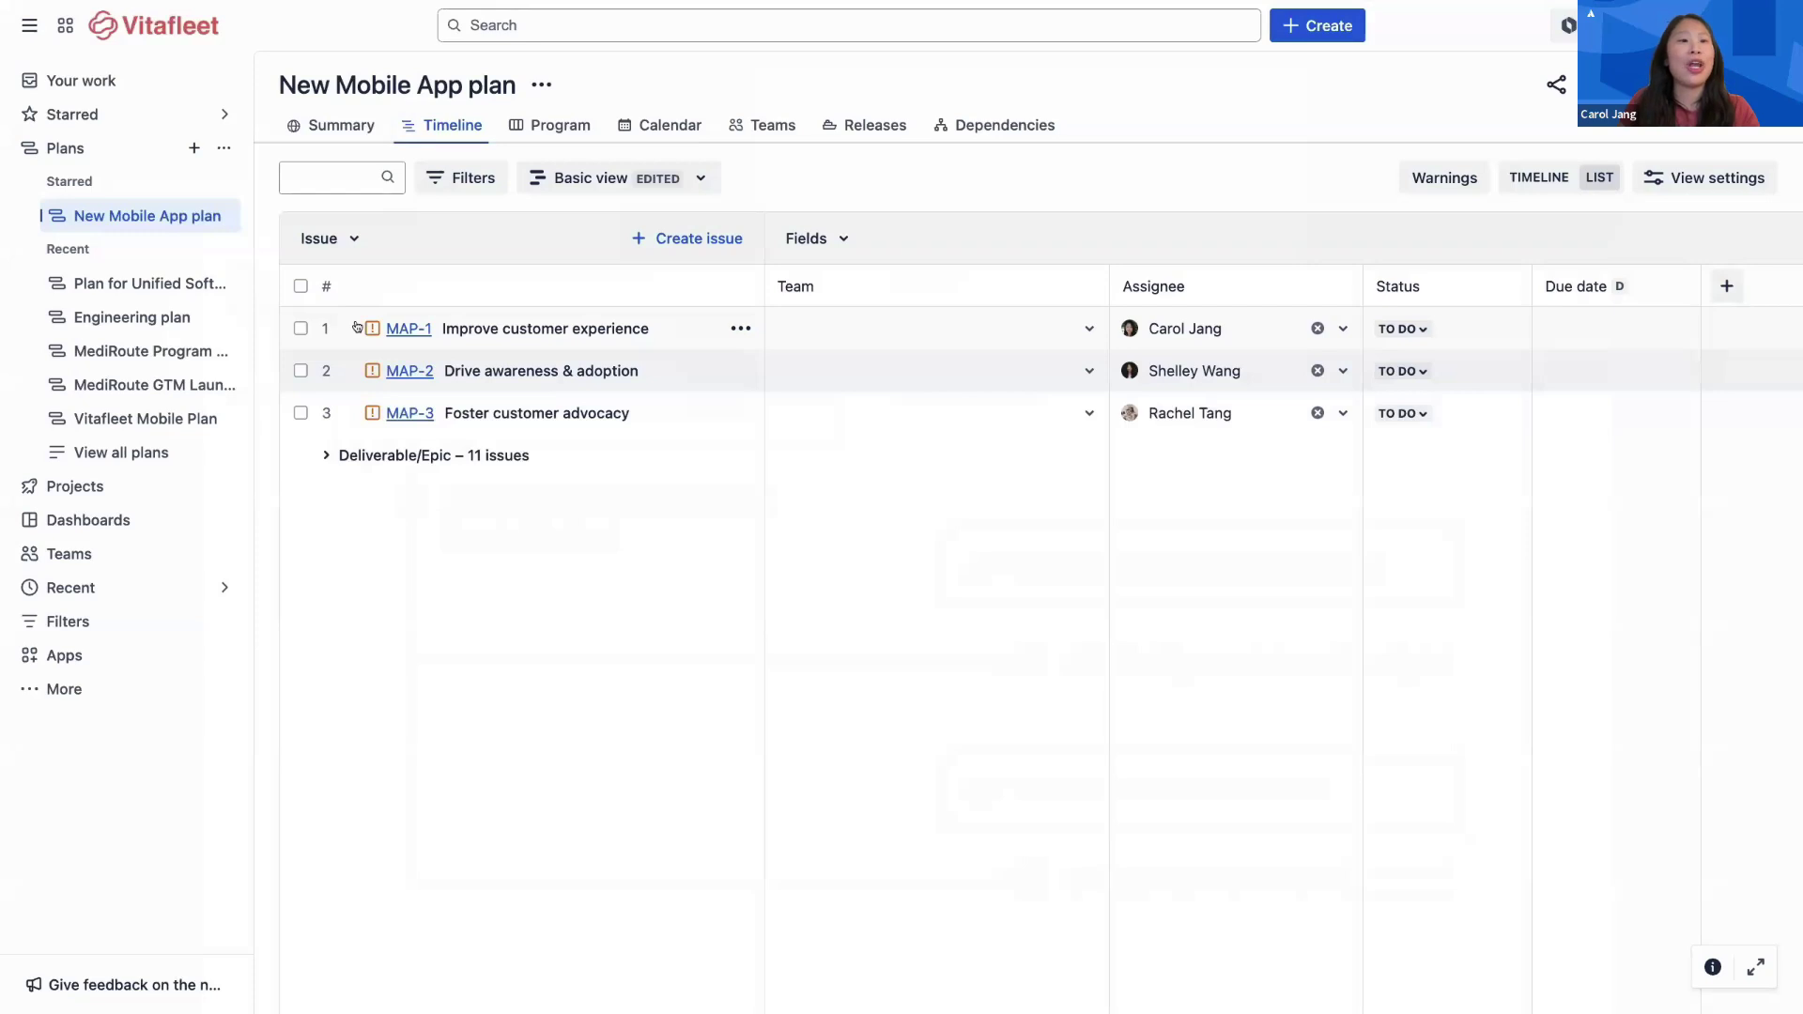
# Expand the unparented Deliverable/Epic group and nest the epics MOBL-52, MOBL-53 and MOBL-194 under the initiative MAP-1 Improve customer experience.
pyautogui.click(325, 457)
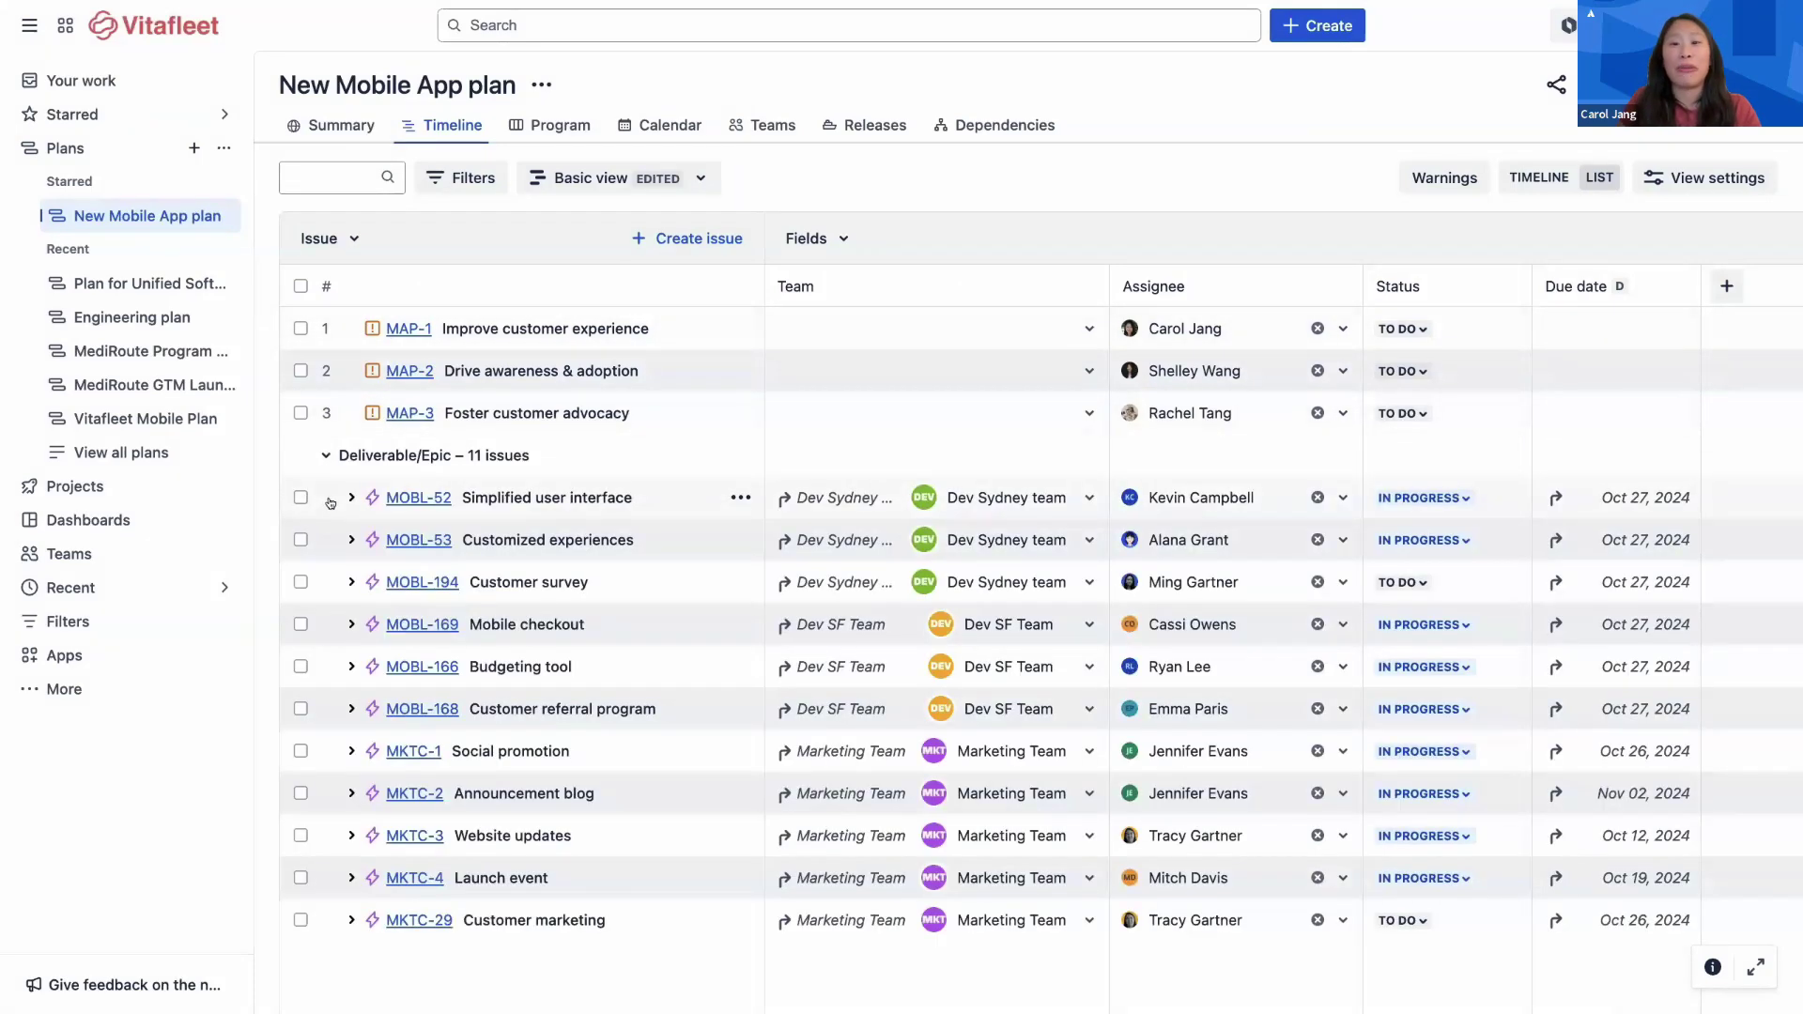
pyautogui.moveTo(330, 503); pyautogui.dragTo(330, 344)
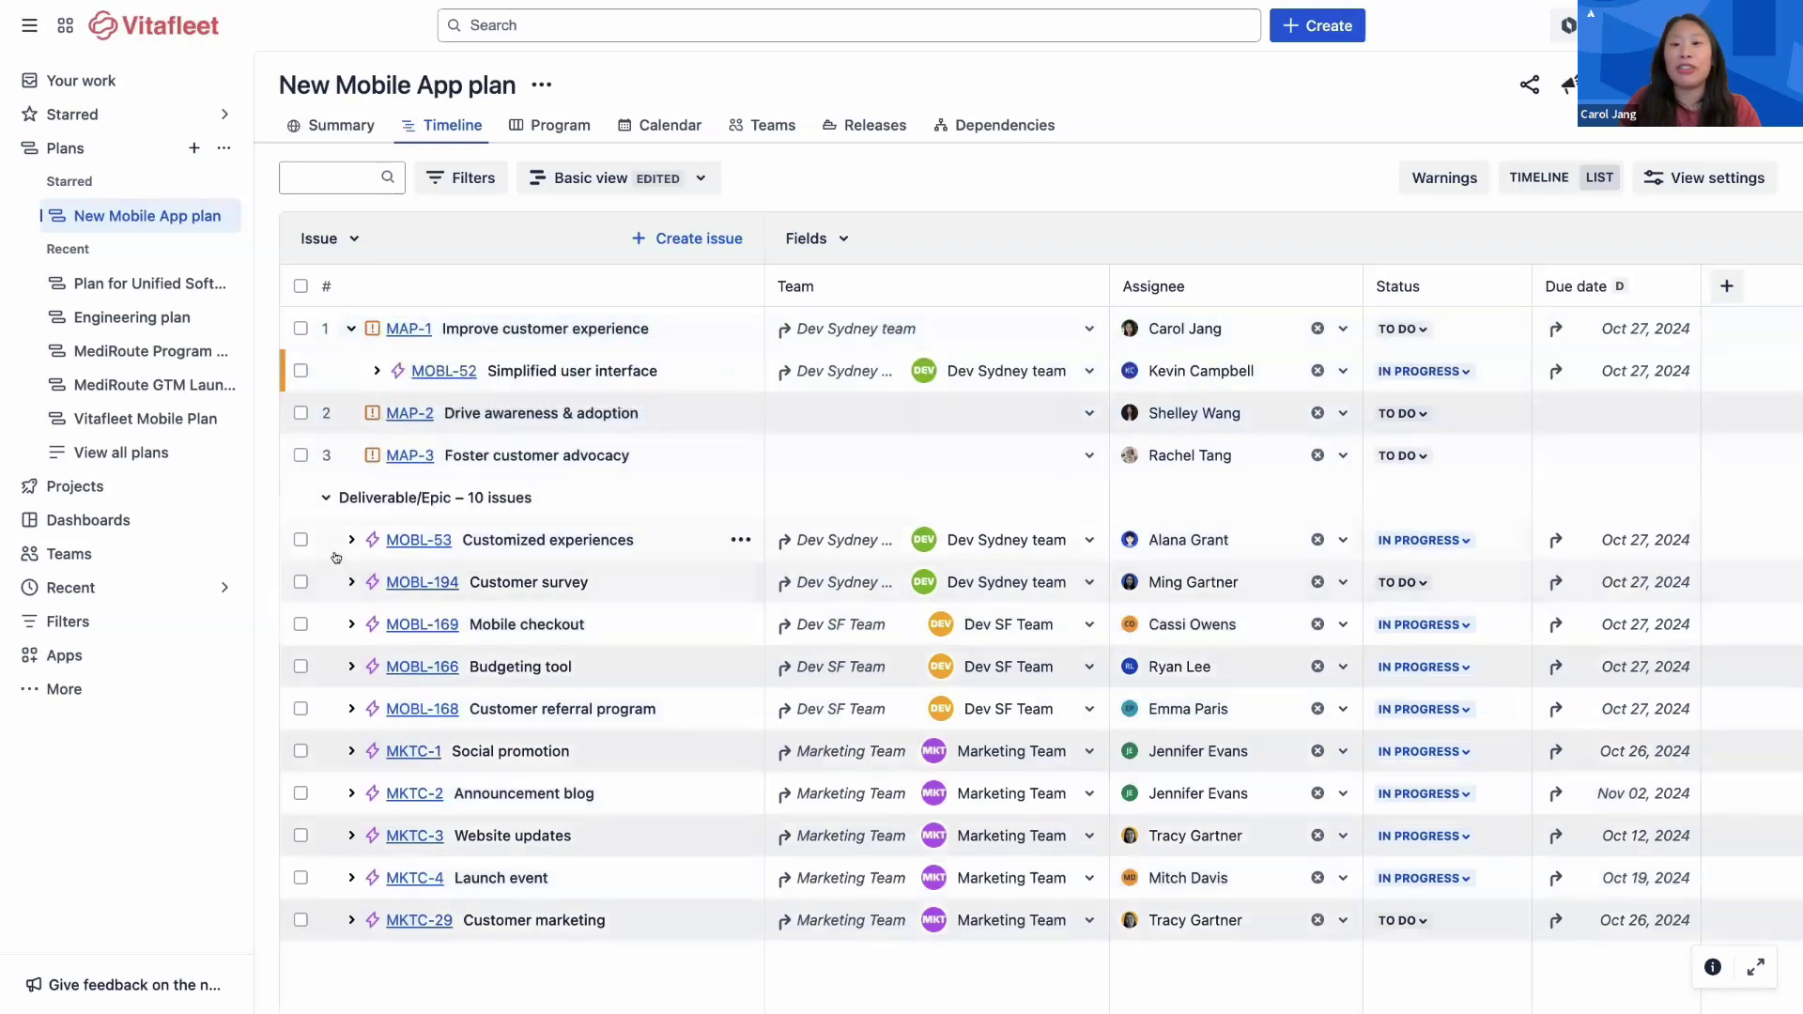
pyautogui.moveTo(329, 534); pyautogui.dragTo(330, 386)
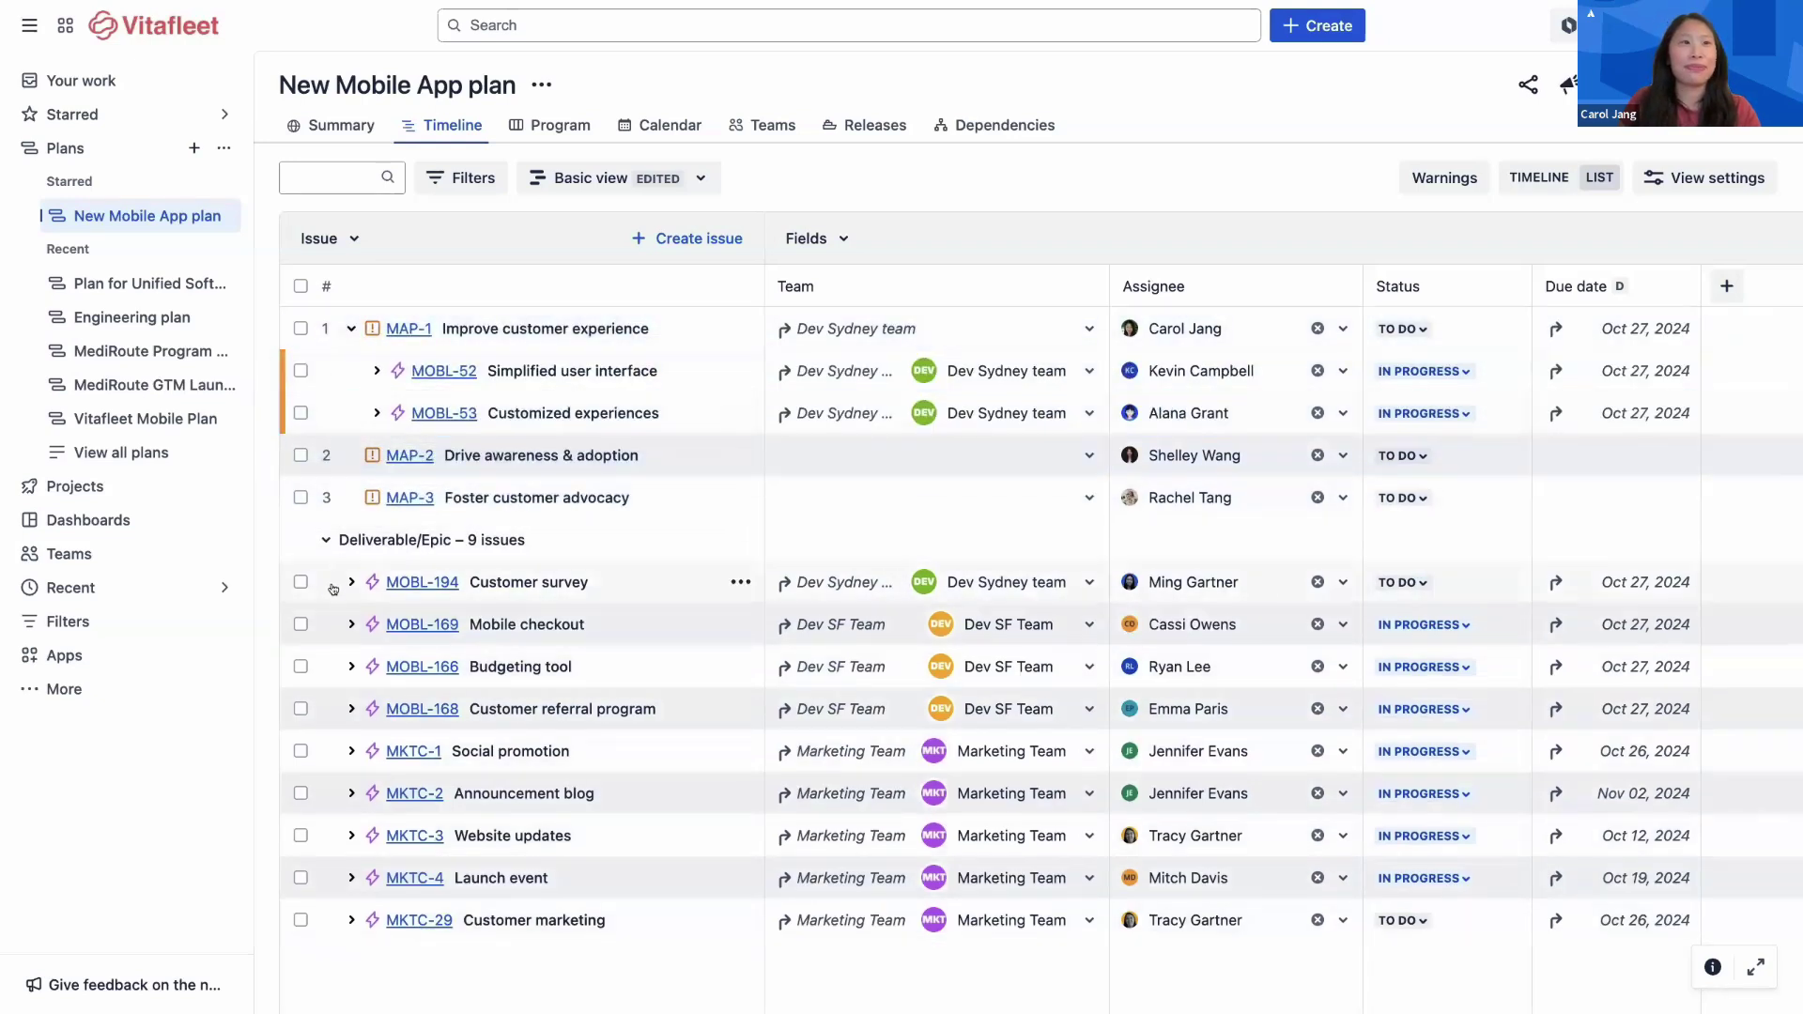
pyautogui.moveTo(331, 582); pyautogui.dragTo(334, 430)
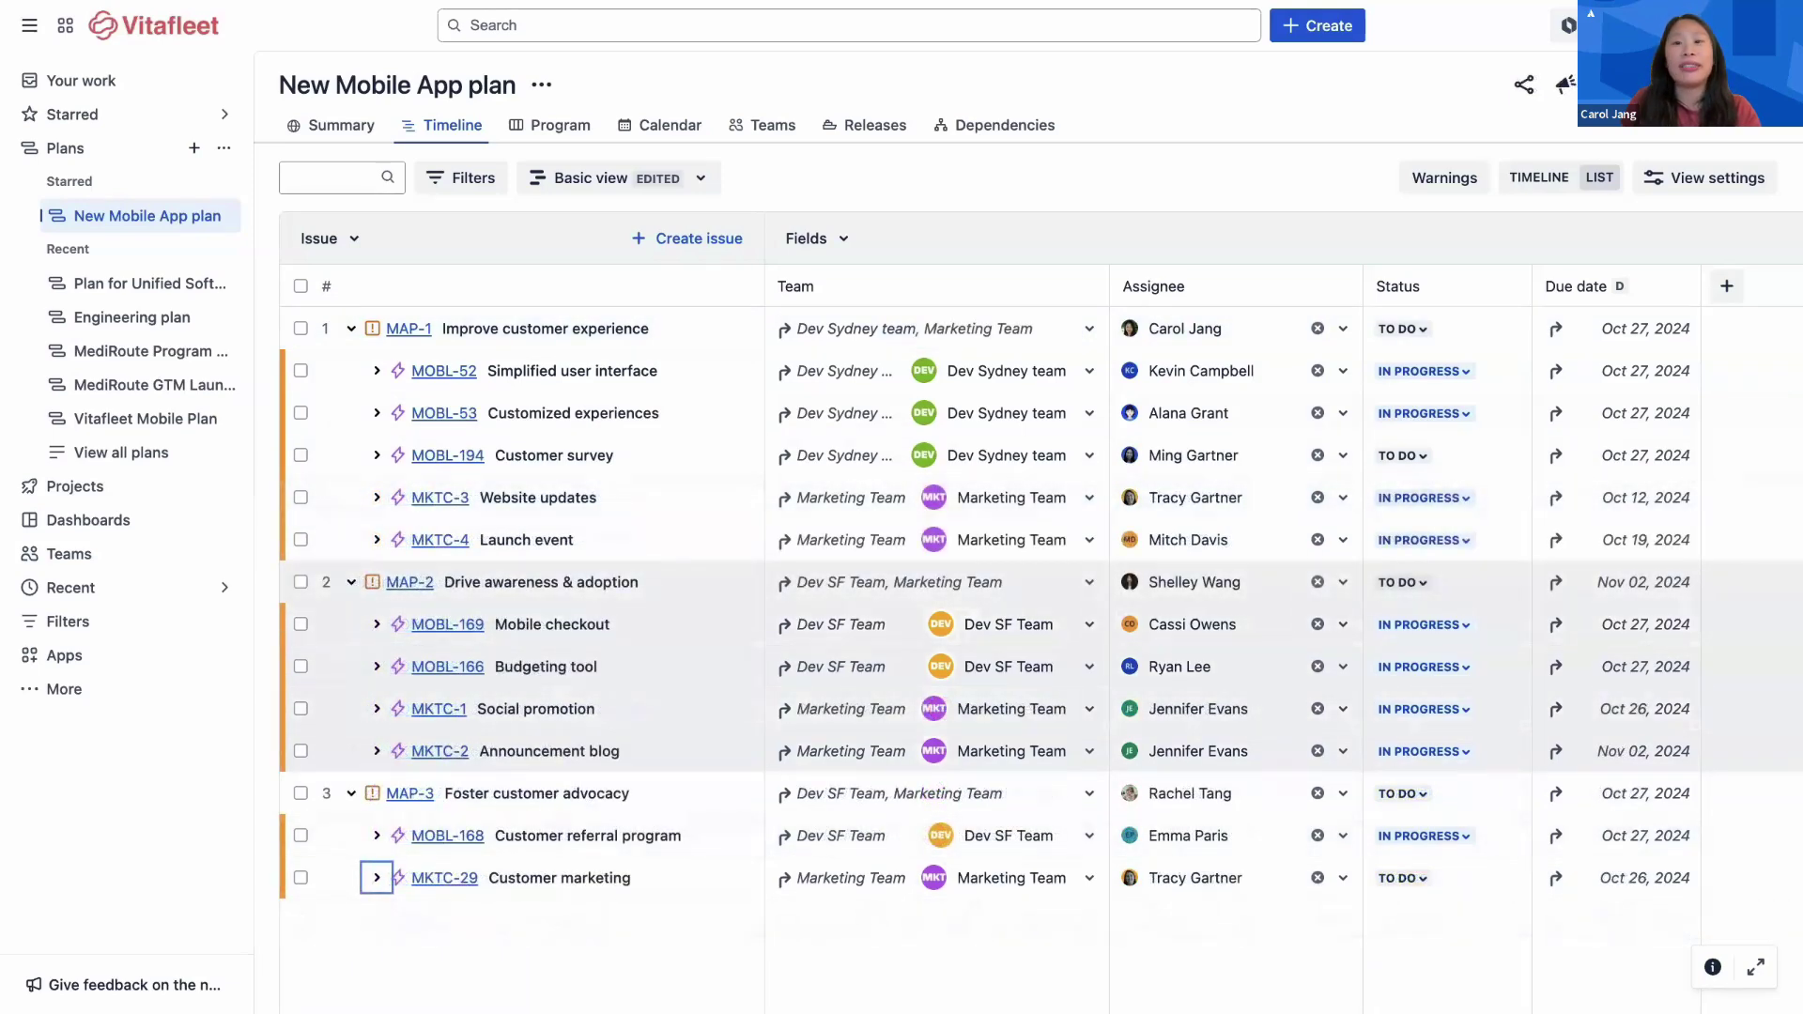
# Review the plan's unsaved changes and save all the selected ones to Jira without update notifications.
pyautogui.click(1653, 84)
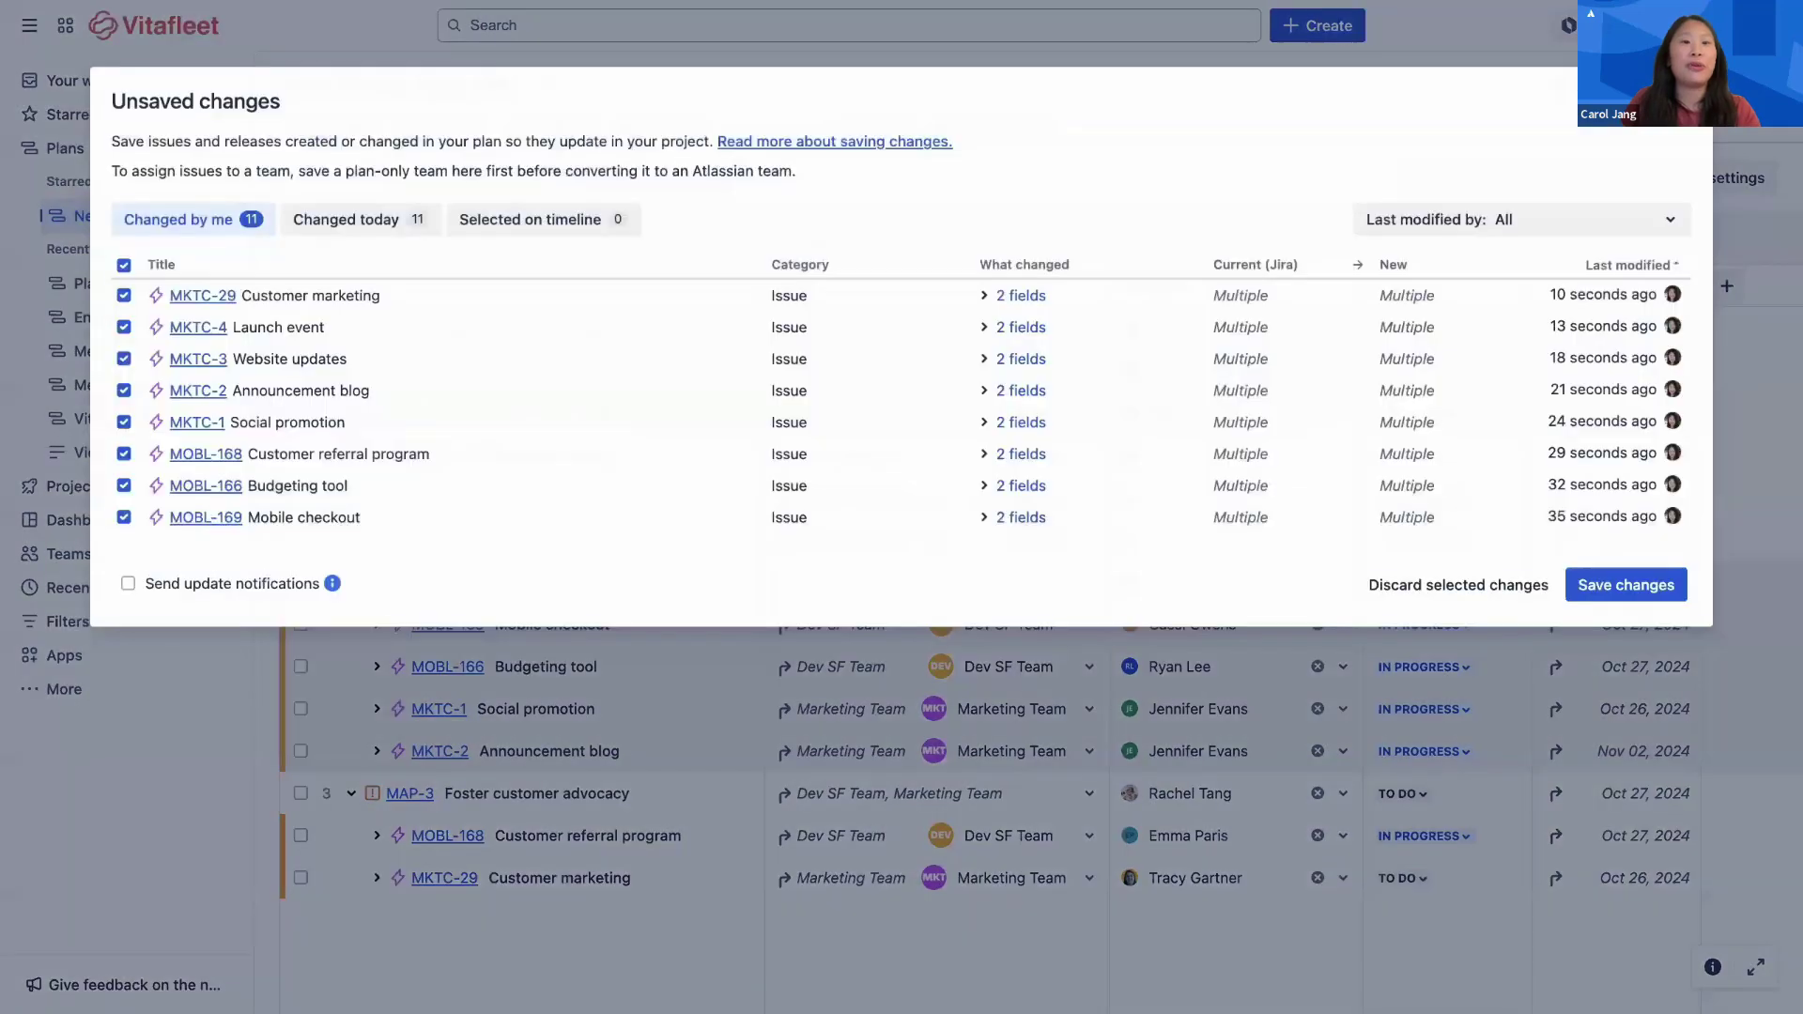
pyautogui.click(1626, 581)
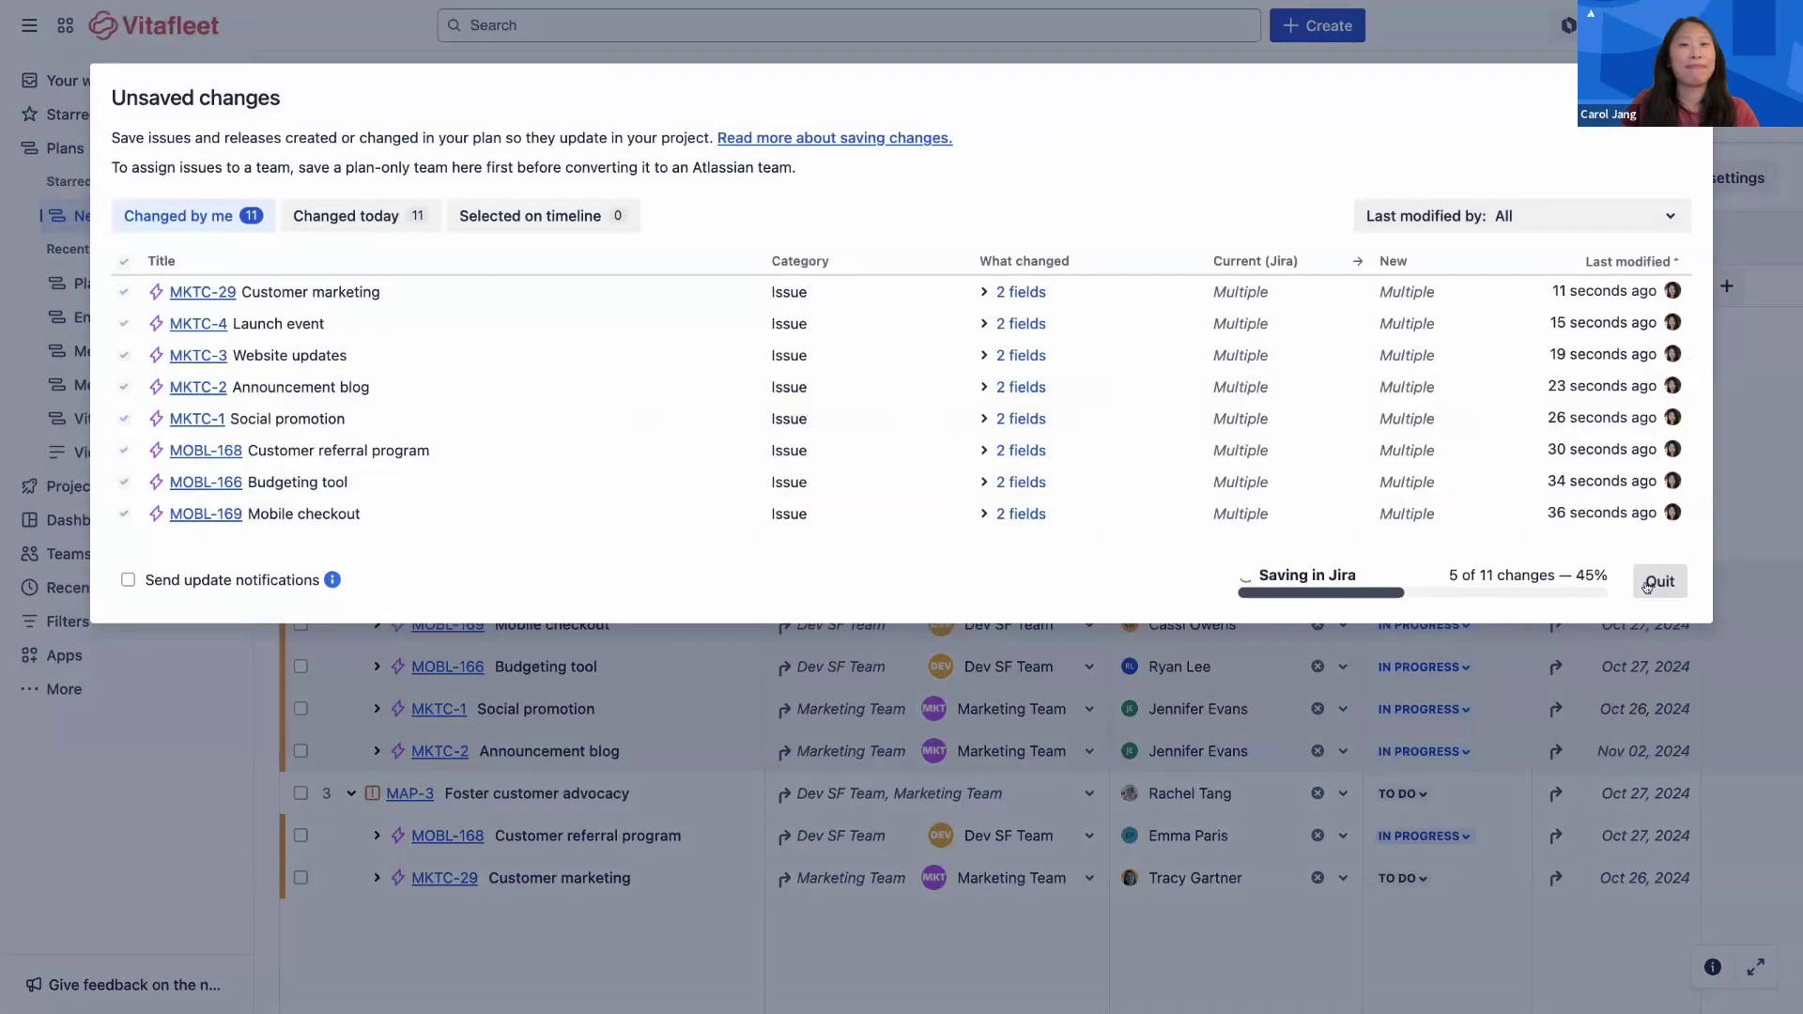